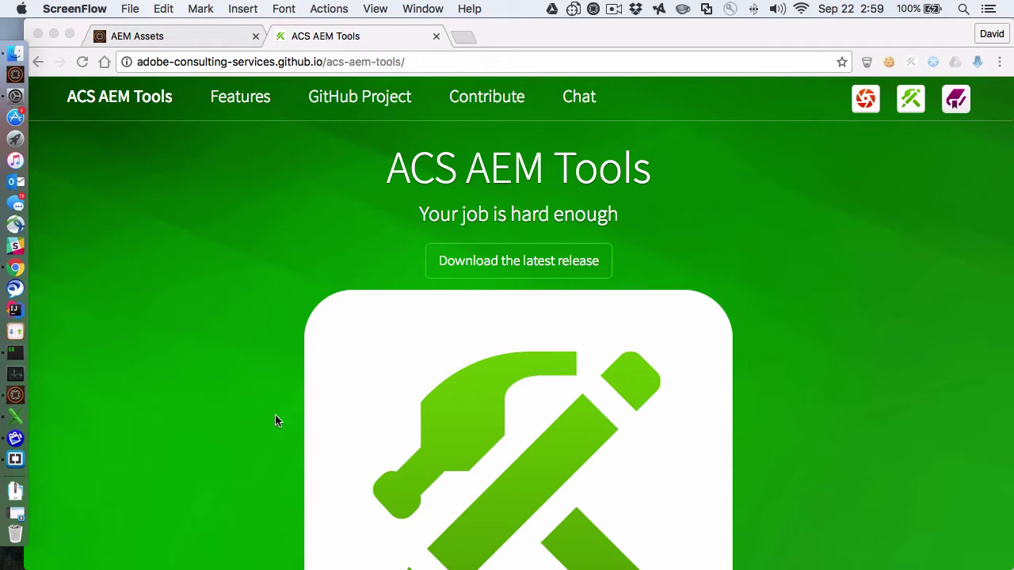
# Step: Find the acs-aem-tools 0.0.28 release downloads on GitHub, then bring up import.csv in Excel
pyautogui.scroll(-15, 275, 420)
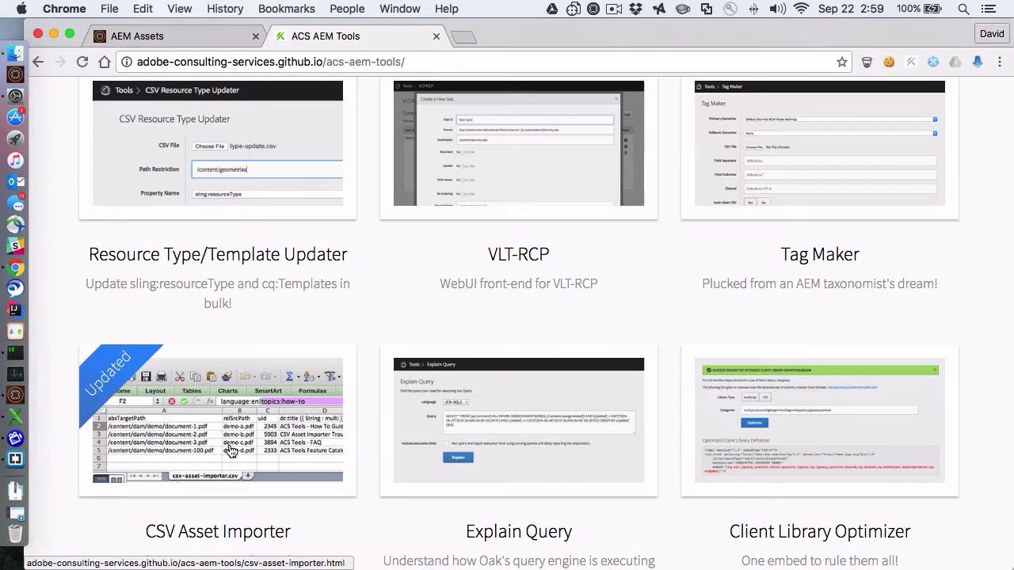
pyautogui.click(230, 451)
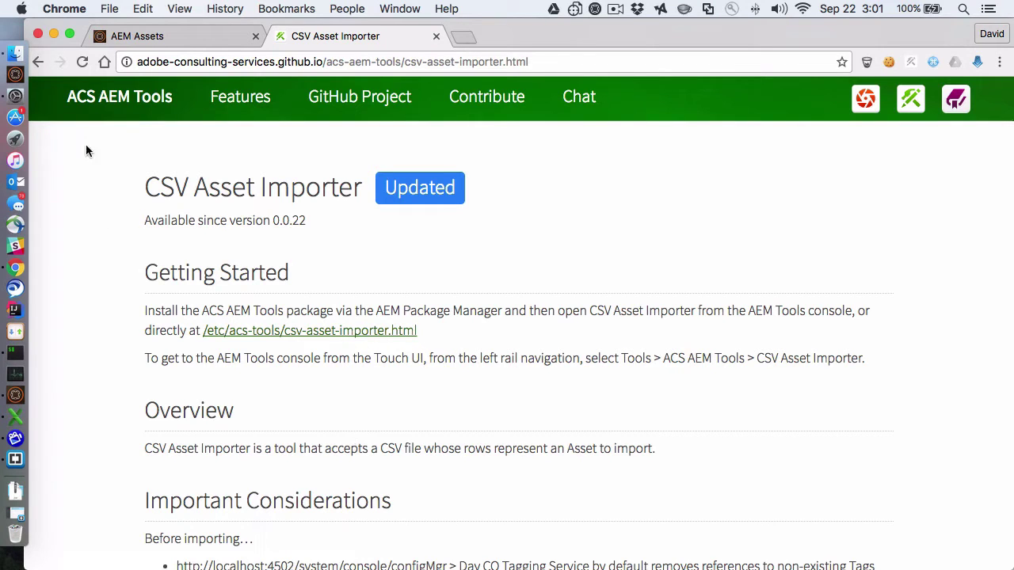
pyautogui.click(128, 101)
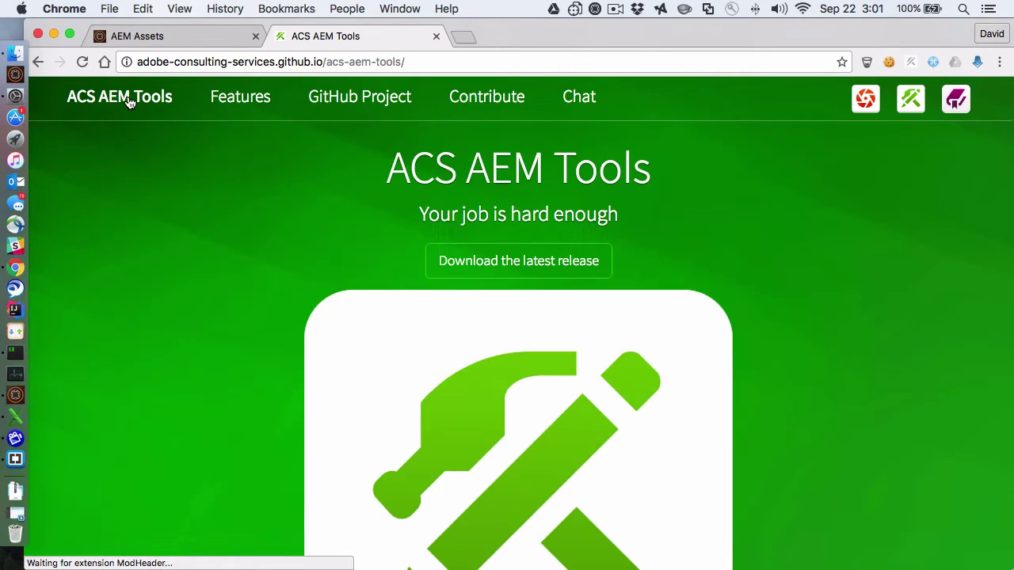
pyautogui.click(504, 255)
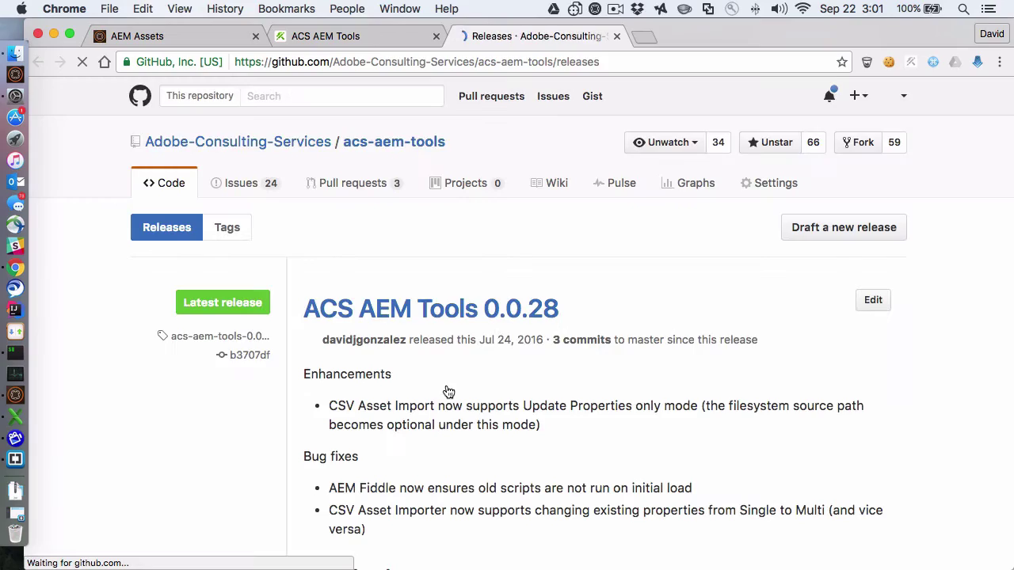
pyautogui.scroll(-6, 448, 391)
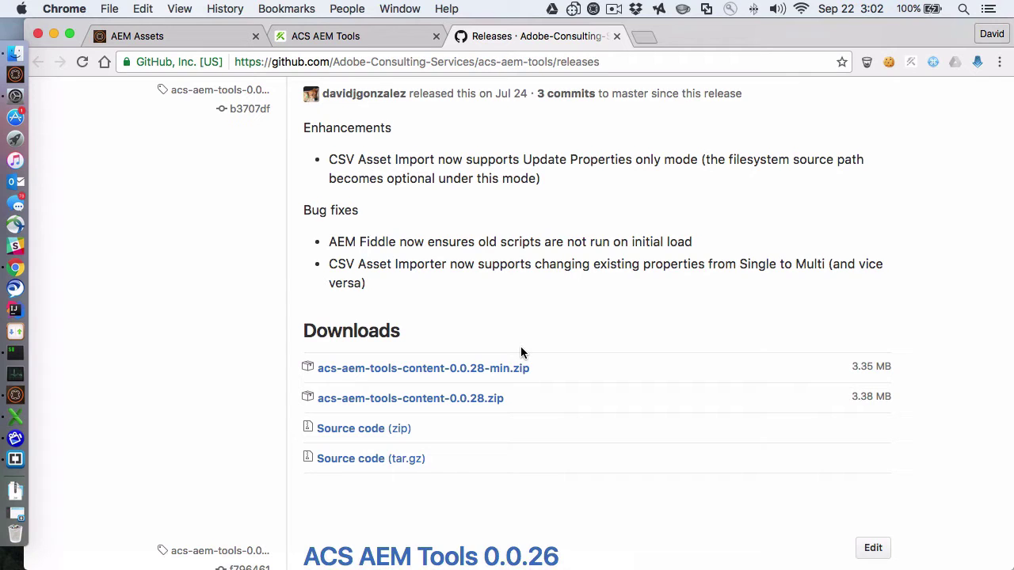
pyautogui.press('super+Tab')
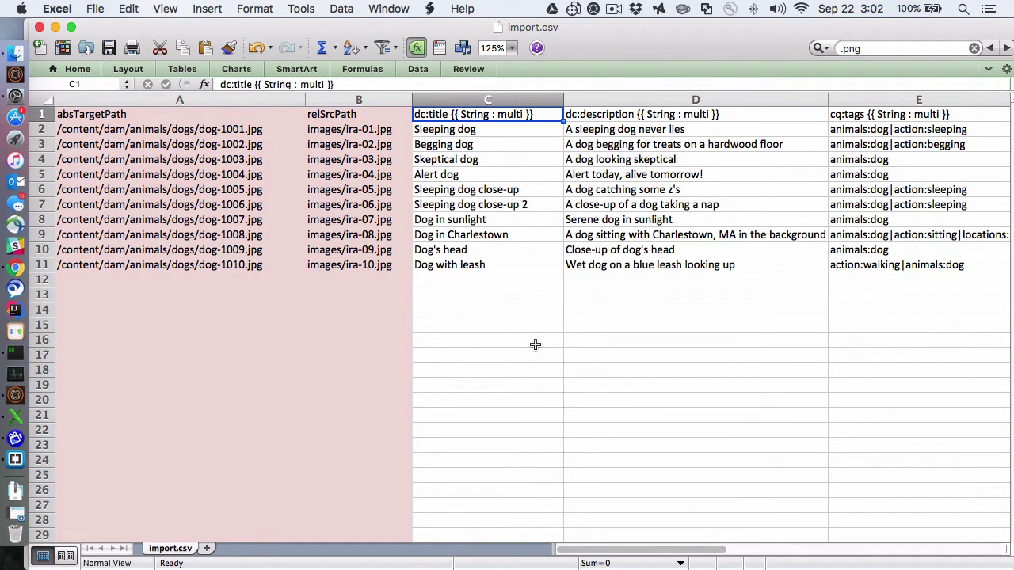
pyautogui.click(41, 114)
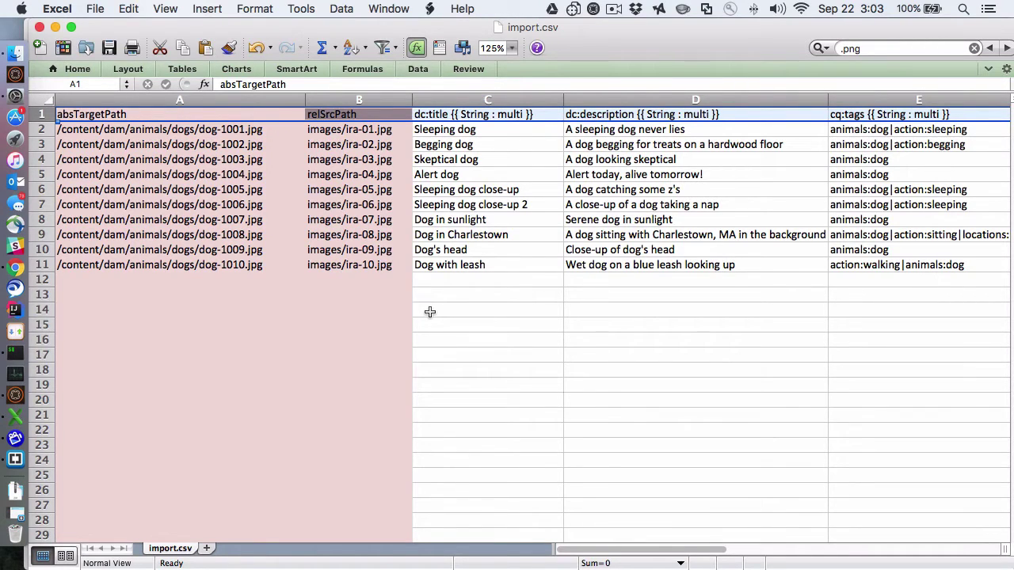
pyautogui.click(513, 277)
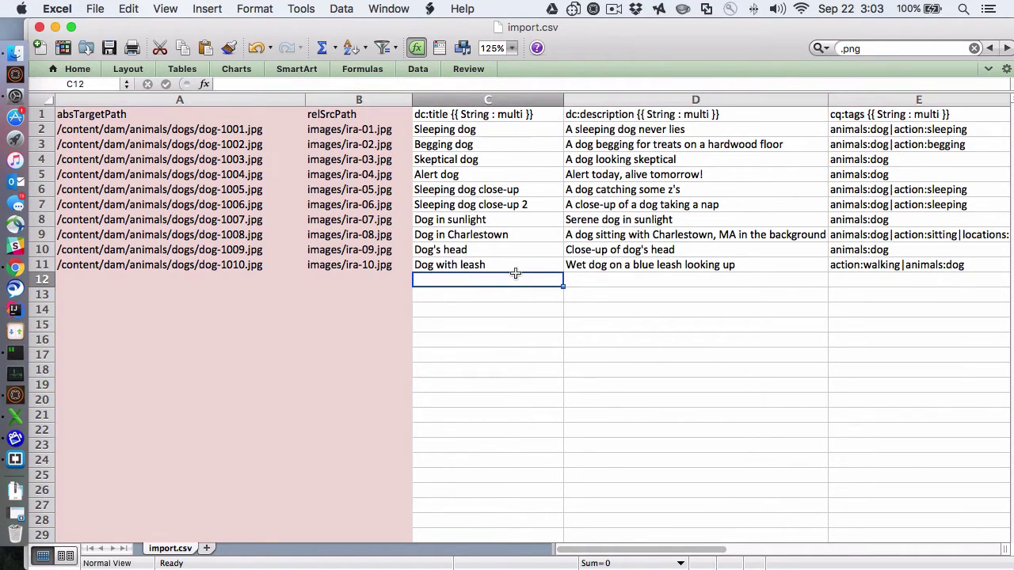
pyautogui.click(123, 115)
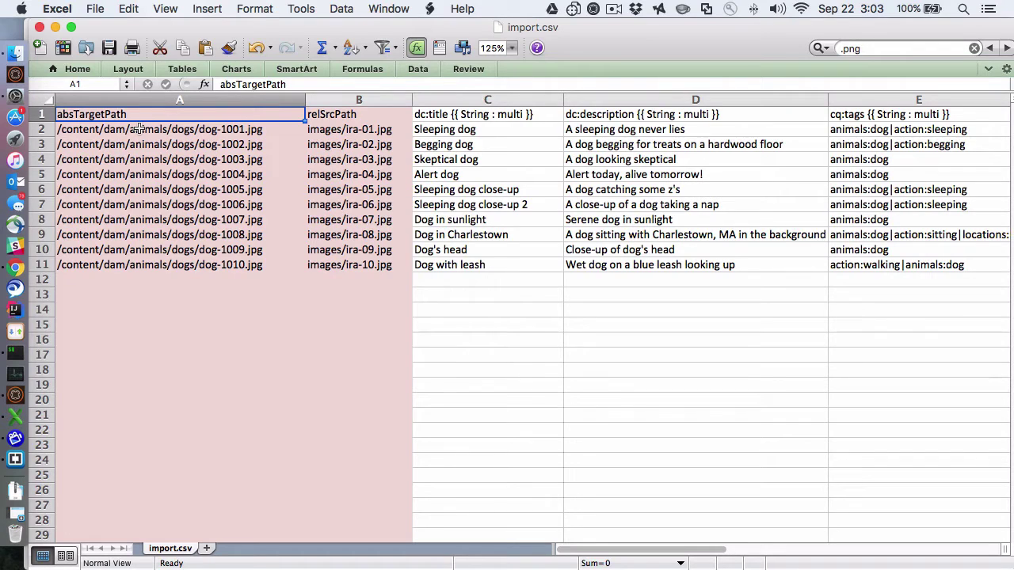
pyautogui.click(83, 133)
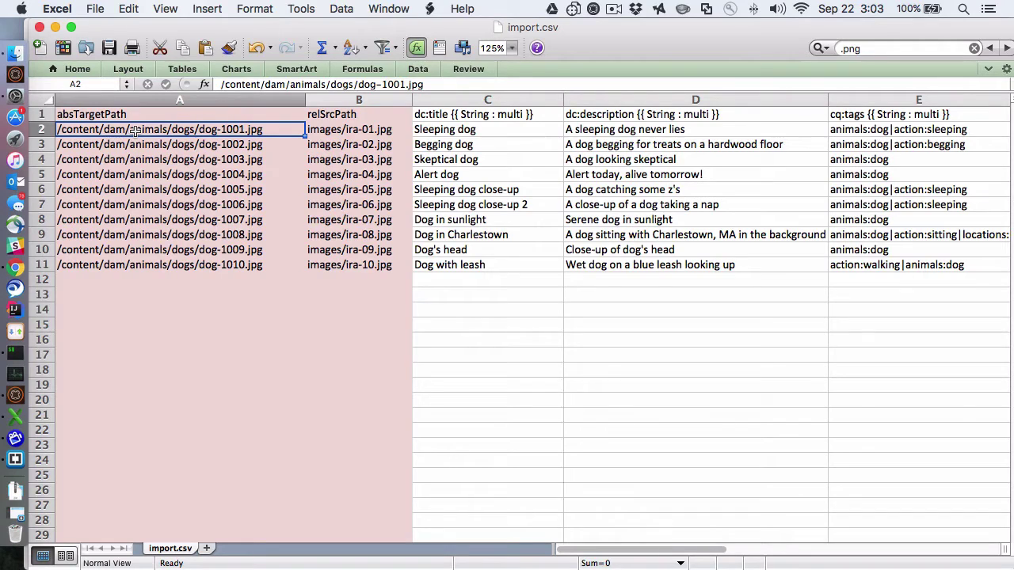
pyautogui.press('Tab')
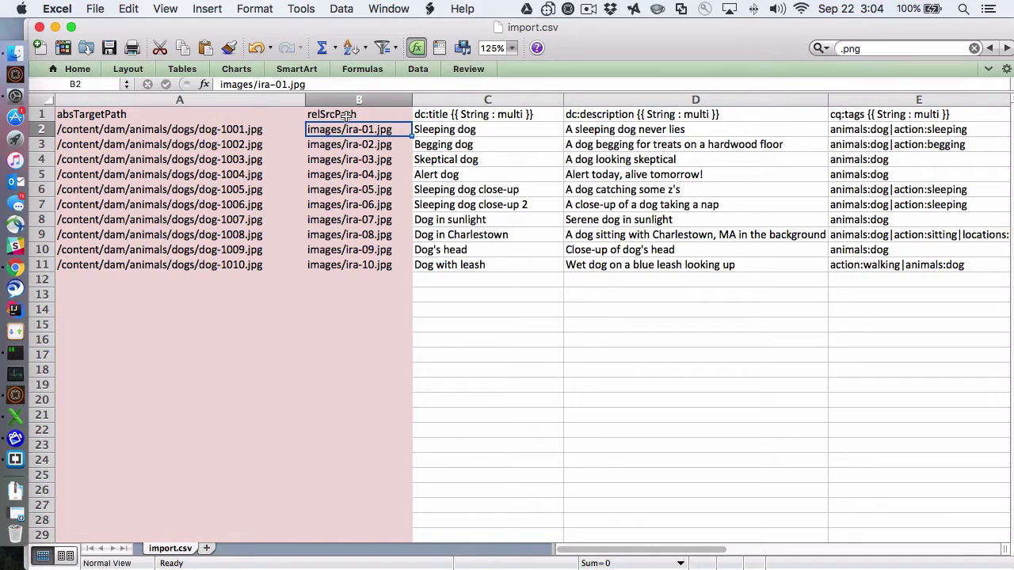
pyautogui.click(480, 114)
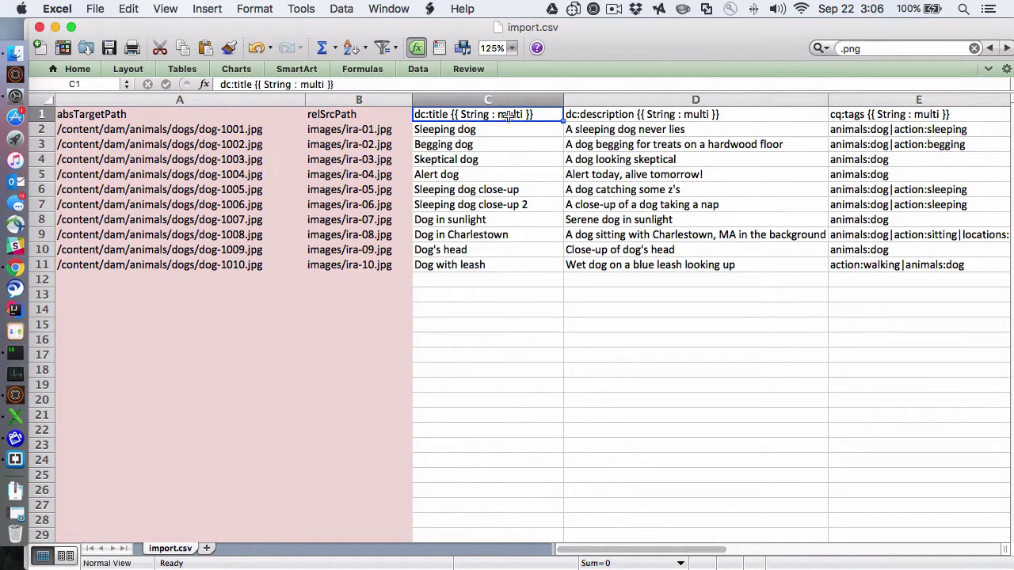
pyautogui.click(697, 129)
pyautogui.click(895, 116)
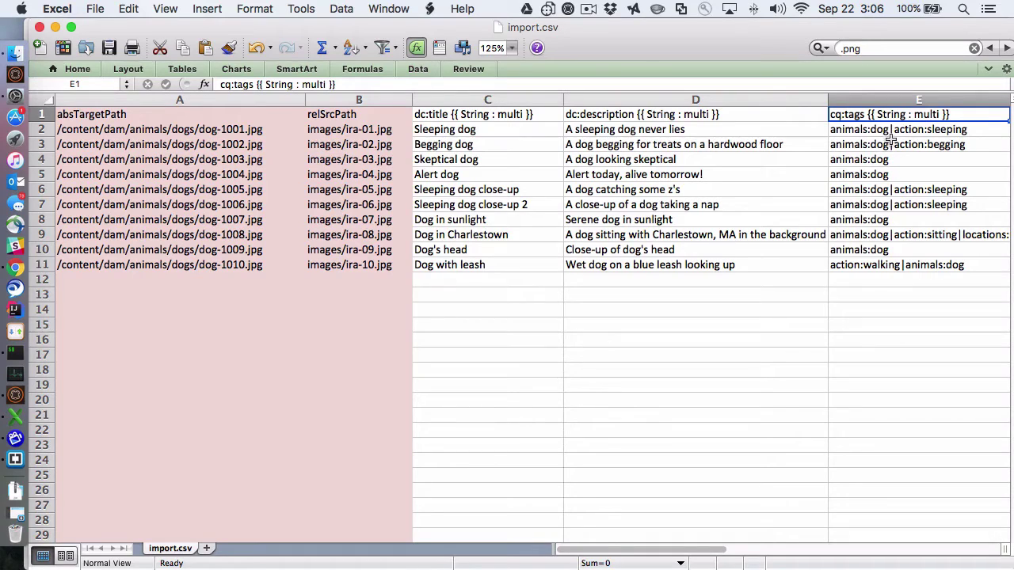
pyautogui.press('Right')
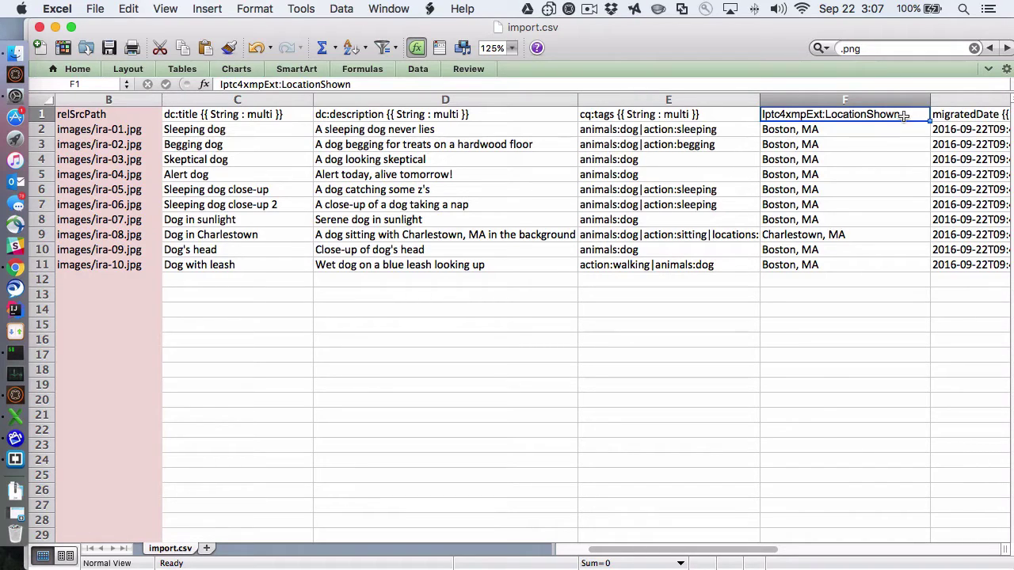
pyautogui.press('Right')
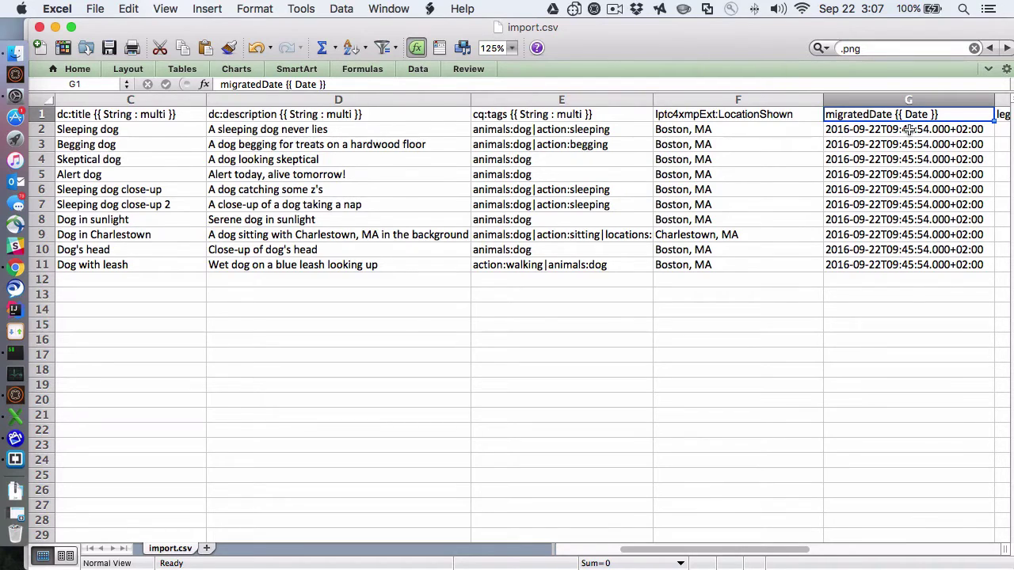
pyautogui.press('Right')
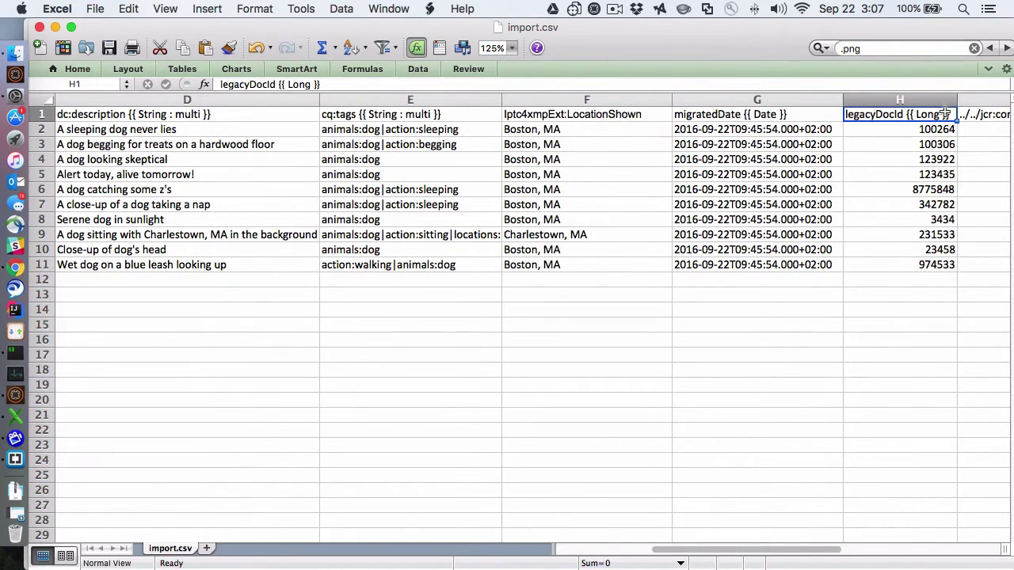
pyautogui.press('Right')
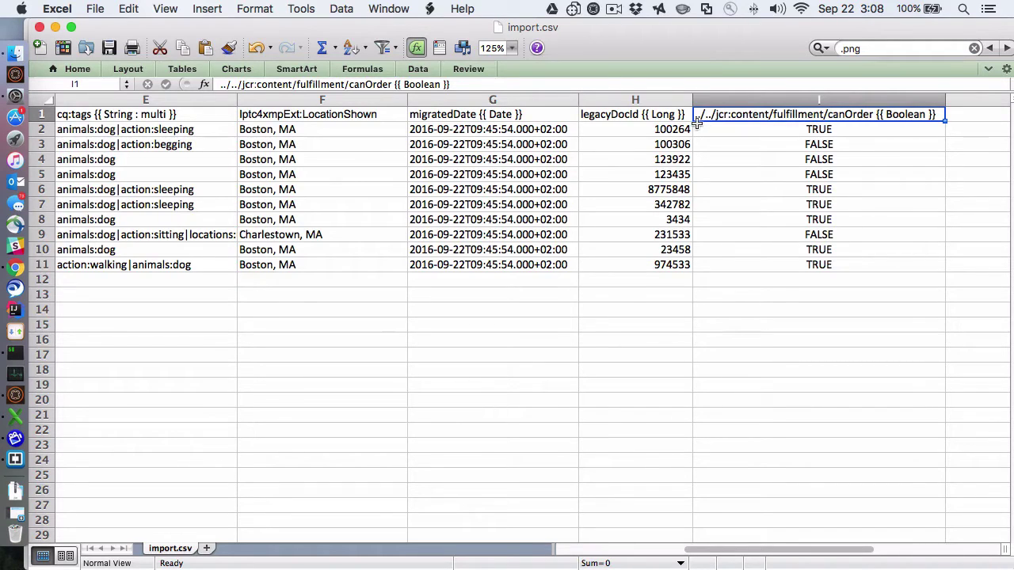
pyautogui.click(606, 118)
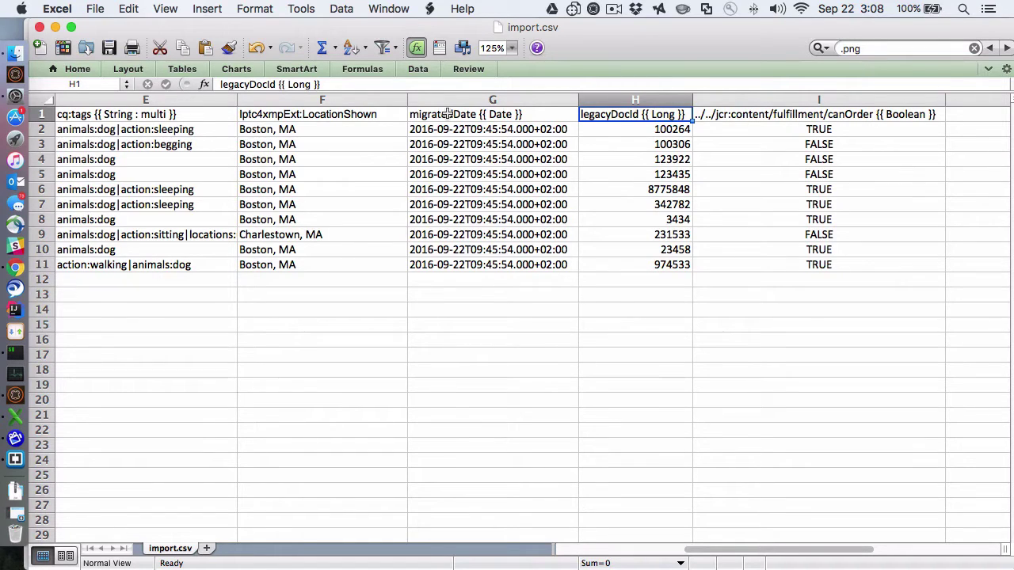
pyautogui.click(754, 116)
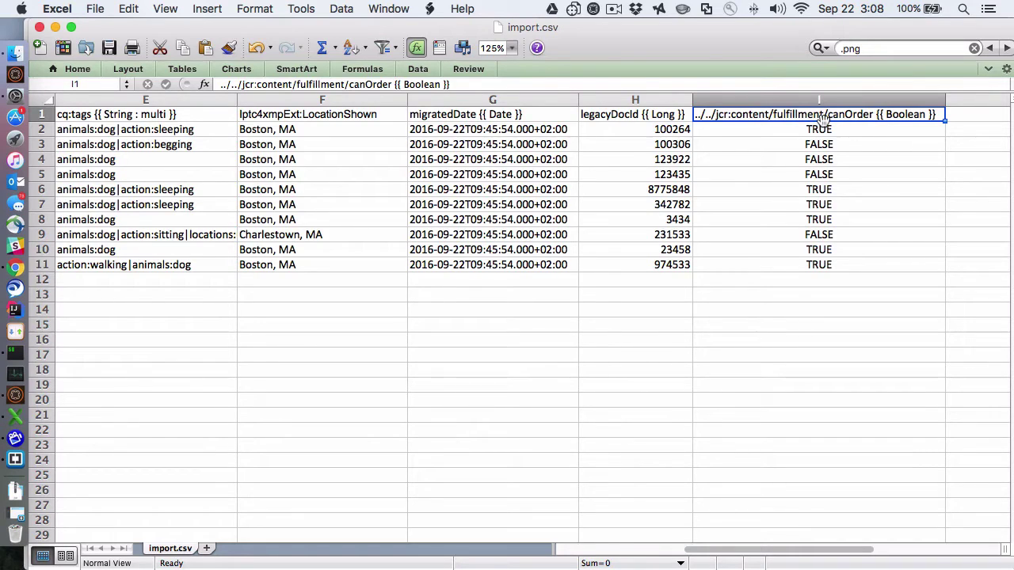
pyautogui.click(771, 252)
pyautogui.press('BackSpace')
pyautogui.click(825, 324)
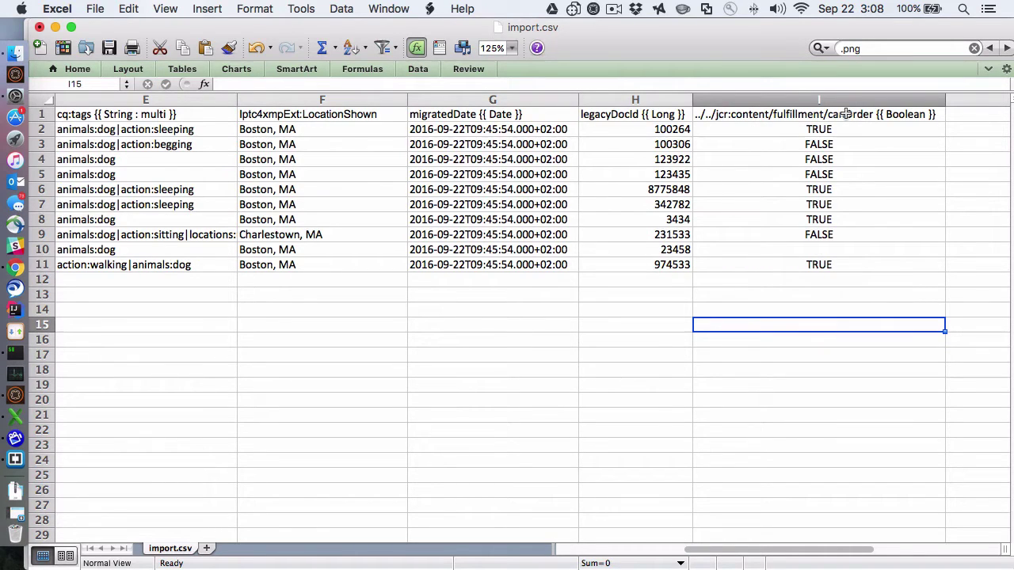
pyautogui.press('super+z')
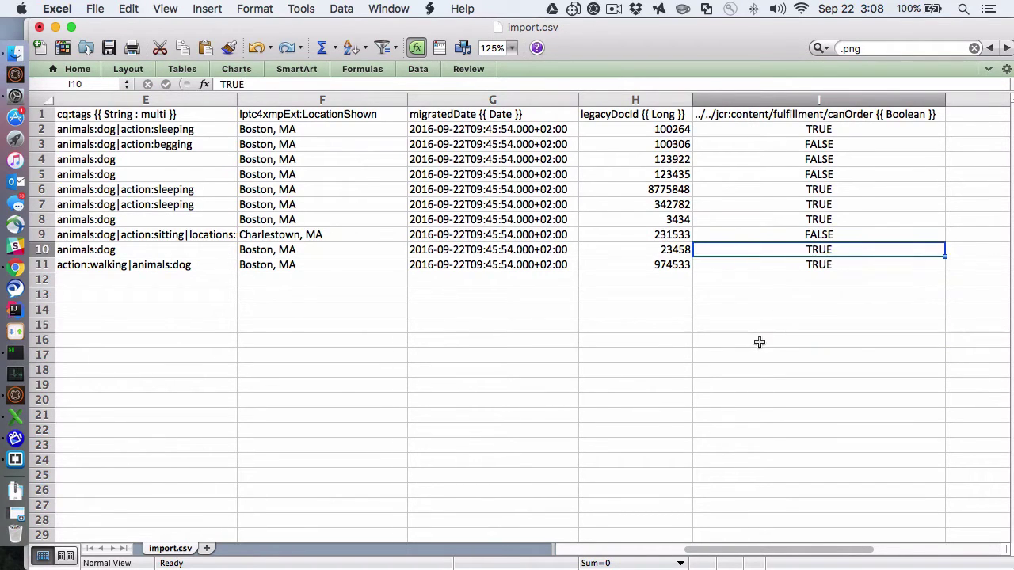
pyautogui.hscroll(-5, 759, 342)
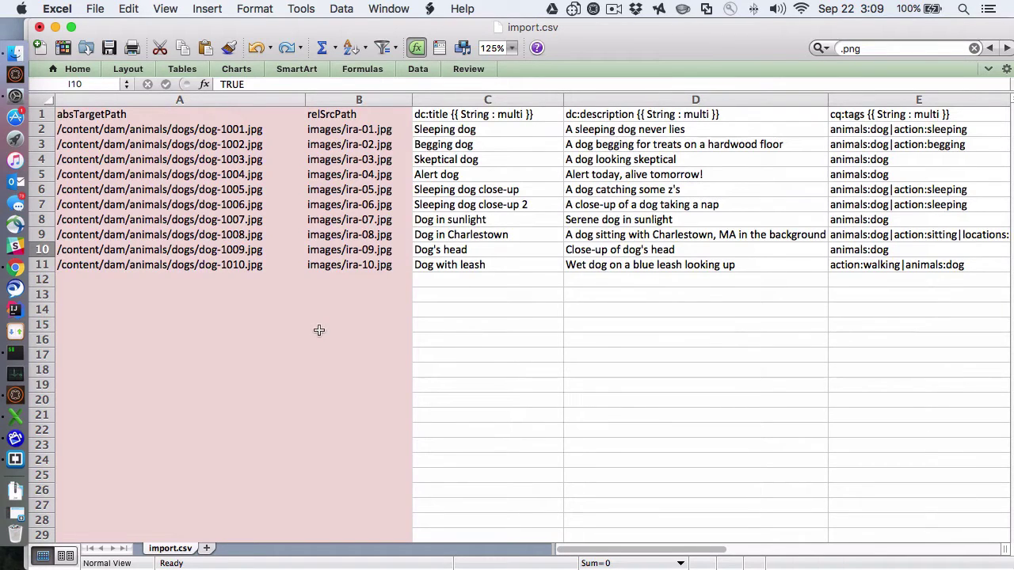
# Step: Save As import.csv in comma-separated CSV format, then go back to Chrome
pyautogui.click(95, 9)
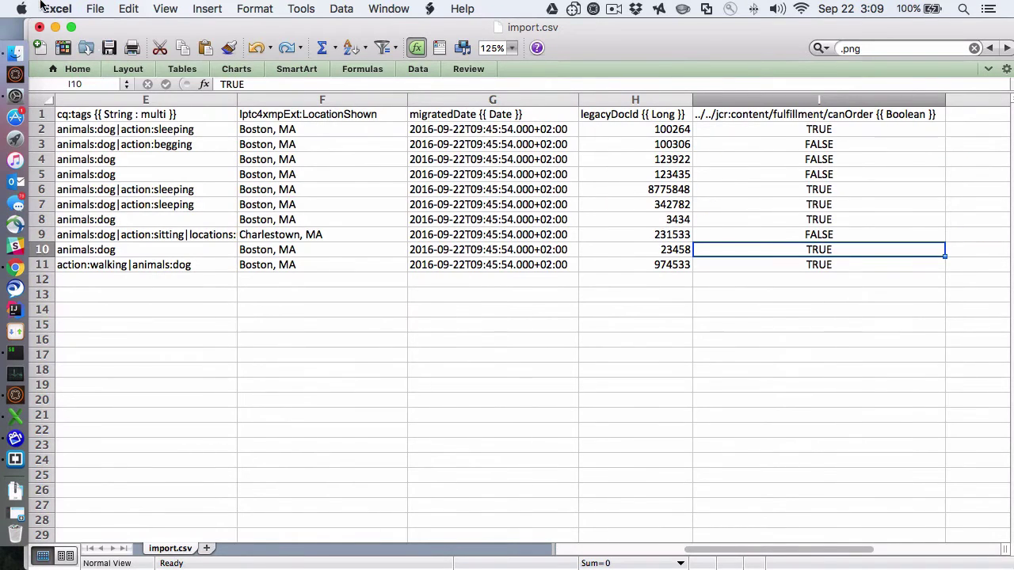
pyautogui.click(94, 8)
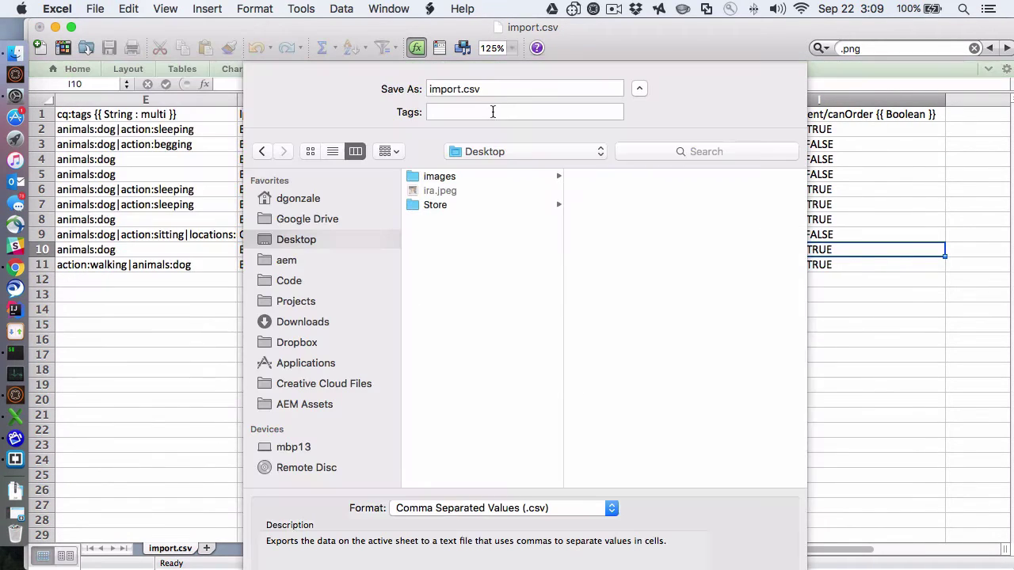
pyautogui.click(119, 146)
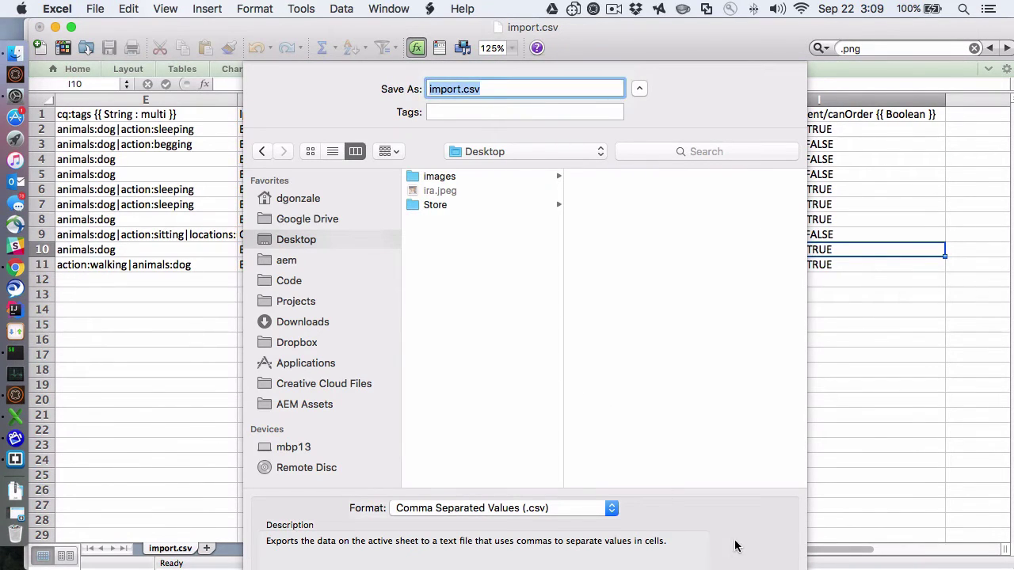
pyautogui.press('Return')
pyautogui.press('Return')
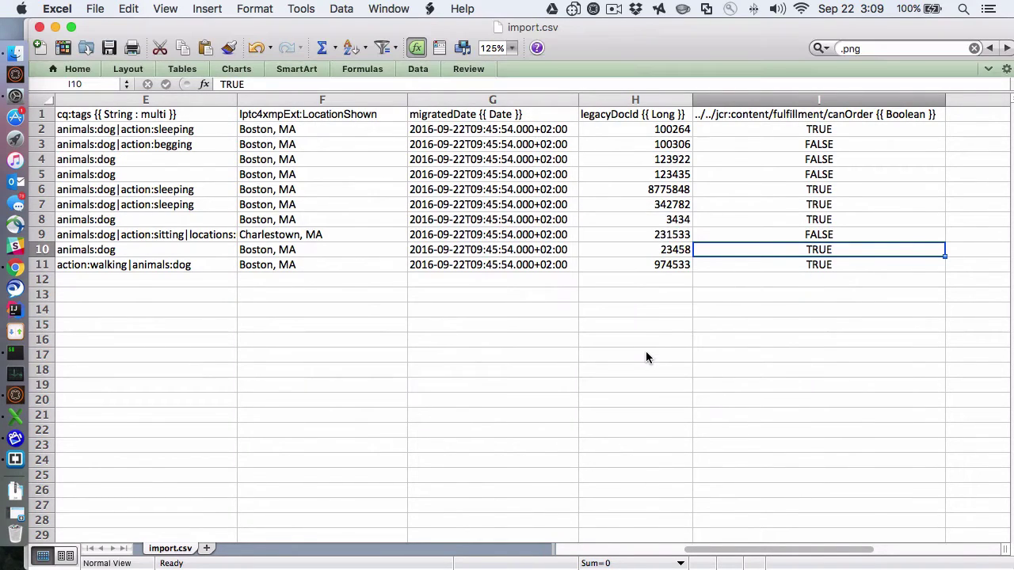
pyautogui.click(15, 267)
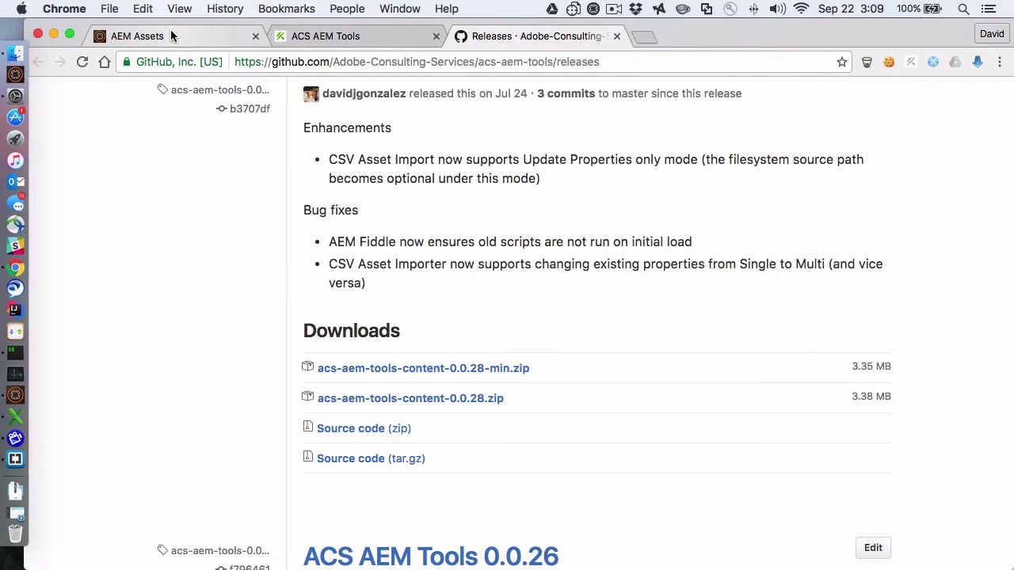
# Step: Navigate through AEM Tools to the ACS AEM Tools CSV Asset Importer
pyautogui.click(170, 36)
pyautogui.click(47, 103)
pyautogui.click(46, 176)
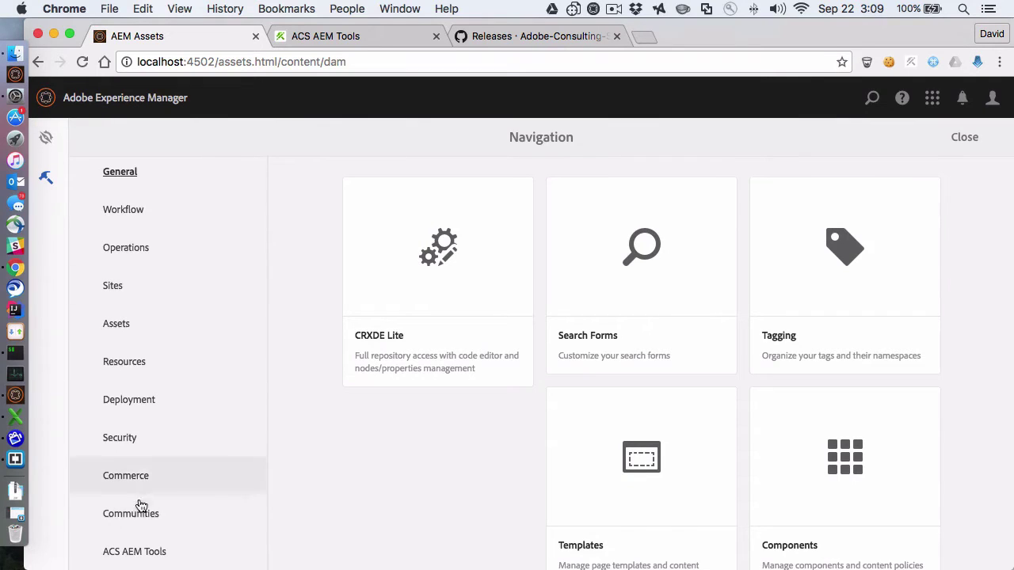
pyautogui.click(131, 549)
pyautogui.scroll(-5, 368, 426)
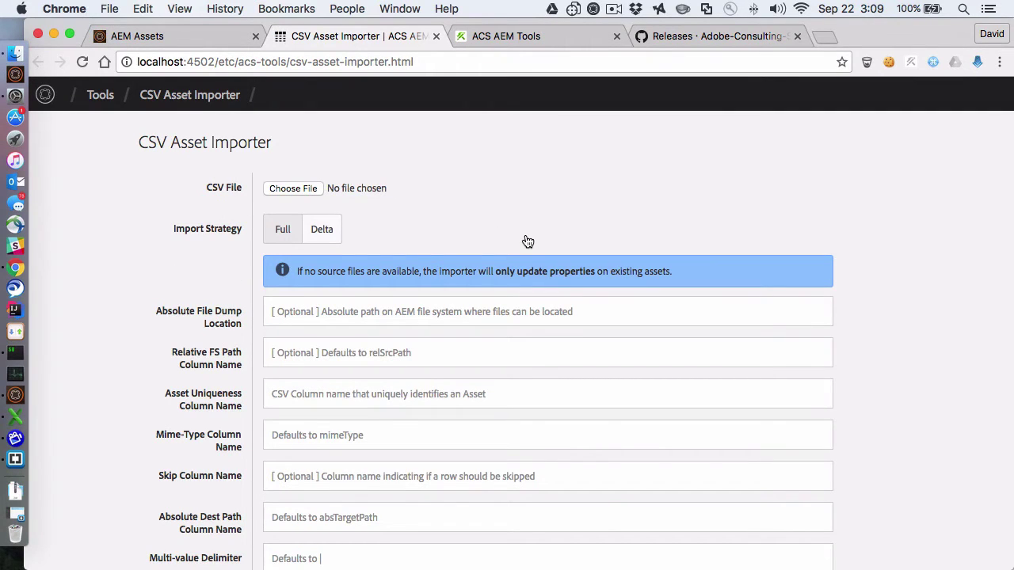
# Step: Choose import.csv from the Desktop as the importer's CSV file
pyautogui.click(294, 190)
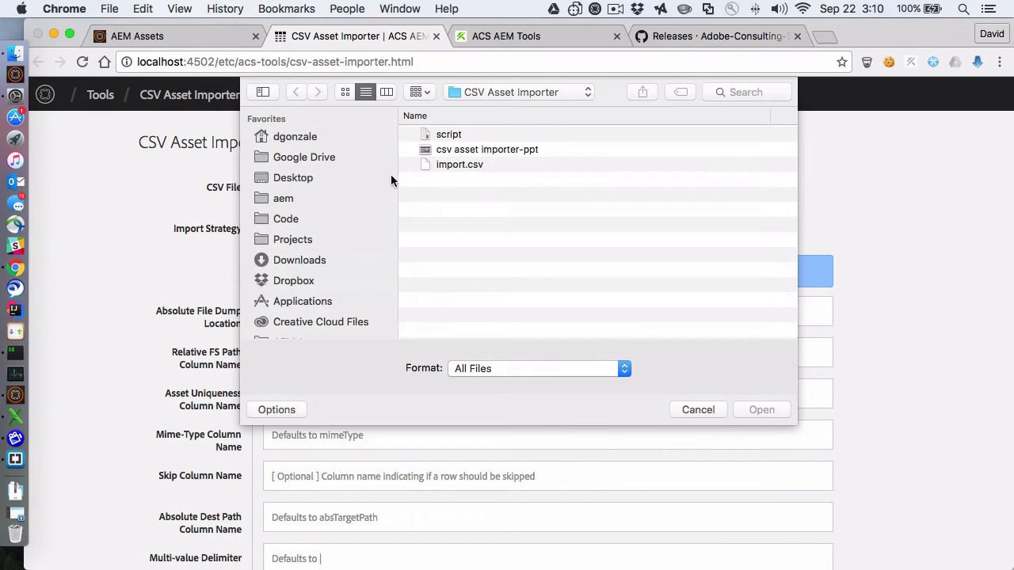
pyautogui.click(300, 180)
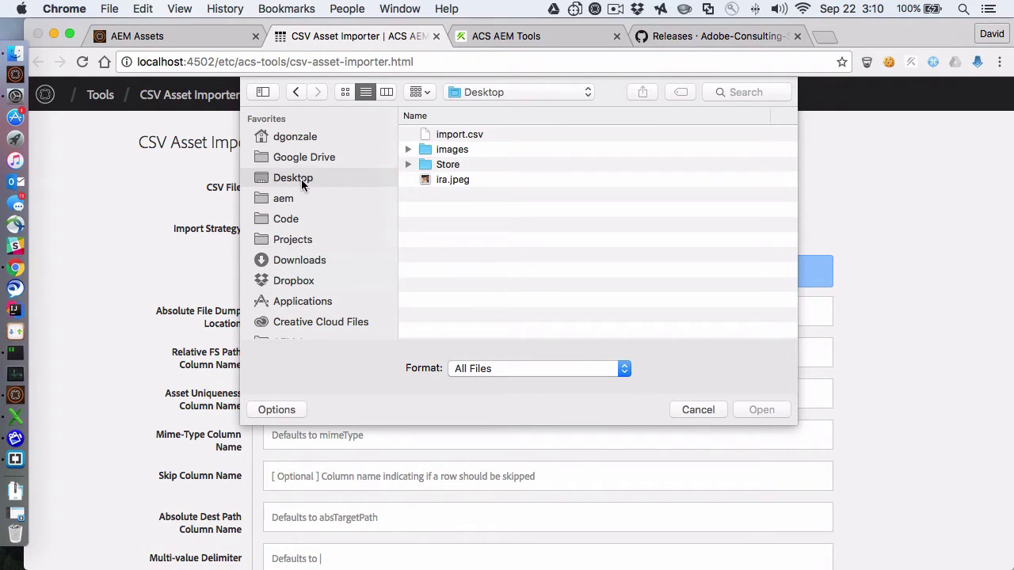
pyautogui.click(469, 134)
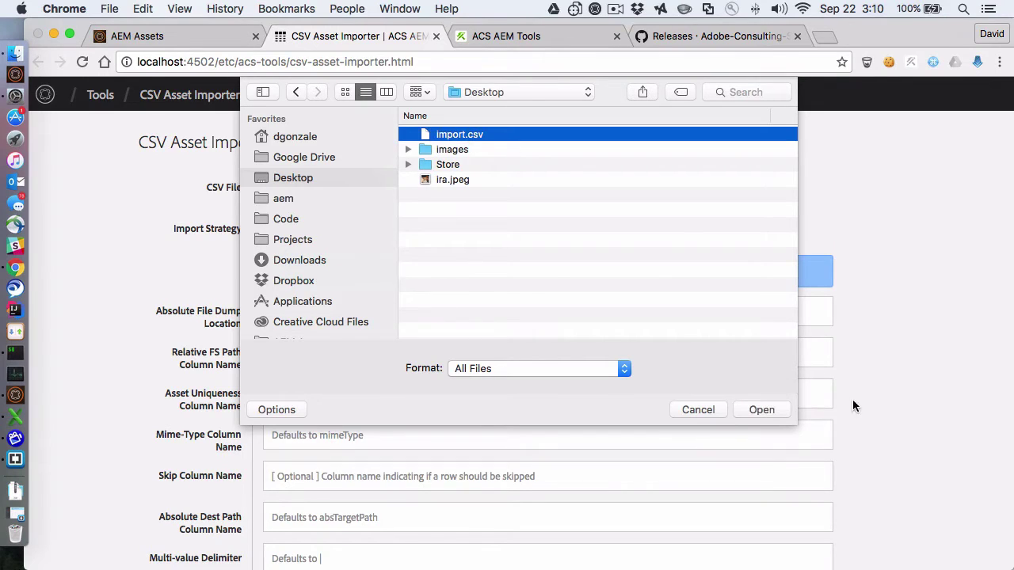
pyautogui.click(761, 409)
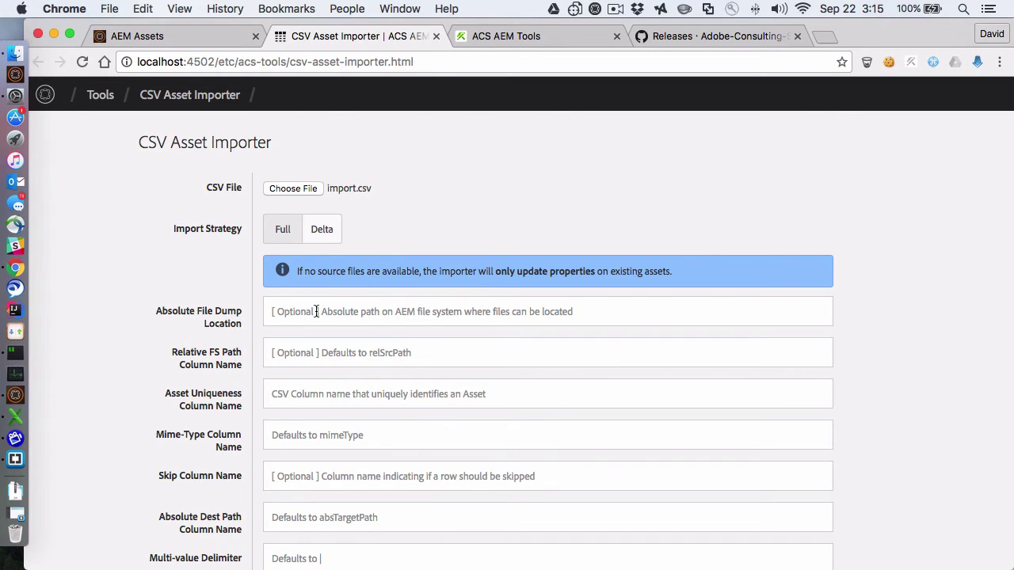
# Step: In Excel, inspect cell B2's relSrcPath value, images/ira-01.jpg
pyautogui.press('super+Tab')
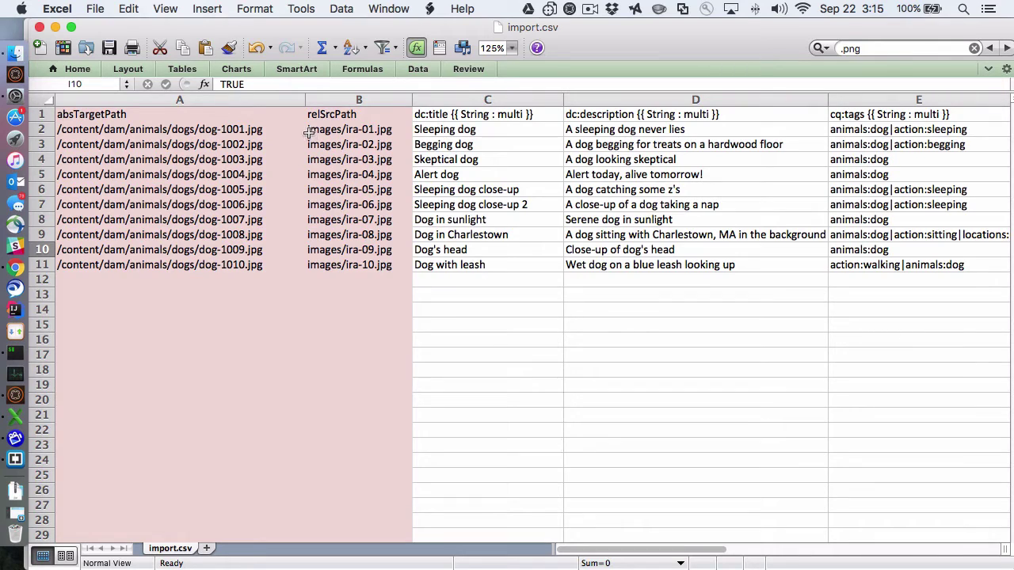
pyautogui.click(315, 132)
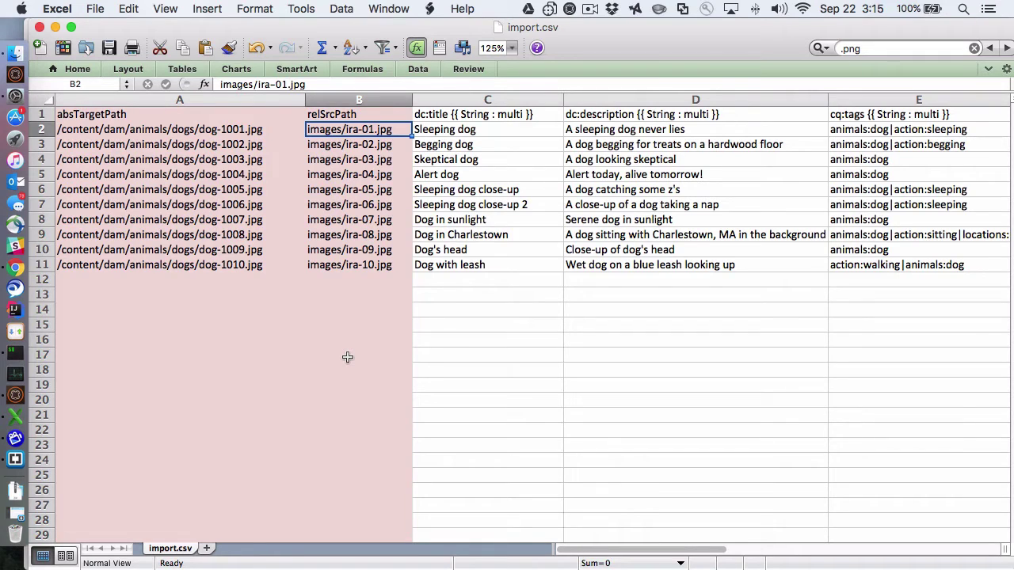
# Step: Check in Finder that the Desktop images folder holds ira-01.jpg through ira-10.jpg
pyautogui.press('super+Tab')
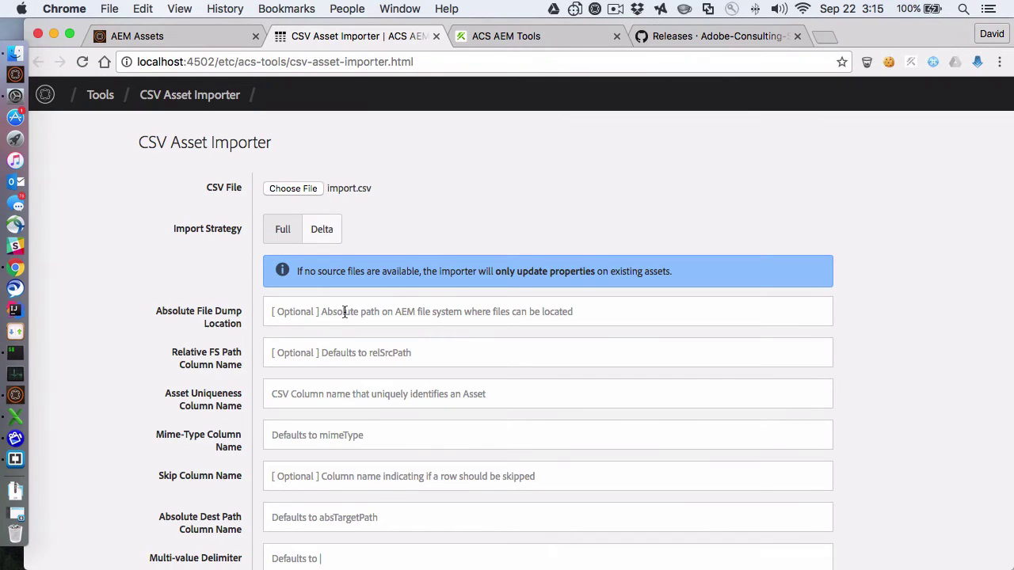
pyautogui.click(344, 311)
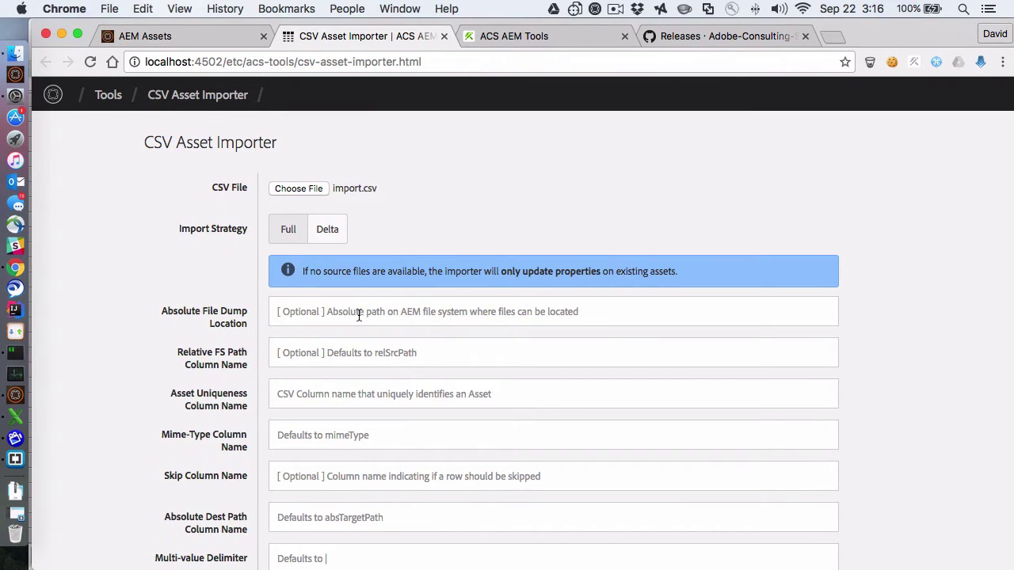
pyautogui.click(14, 56)
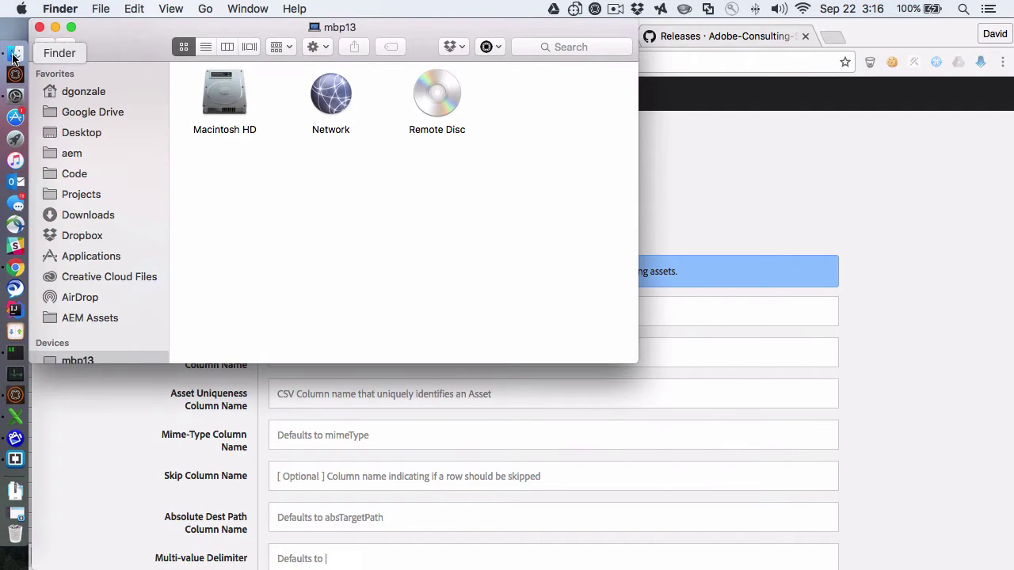
pyautogui.click(103, 133)
pyautogui.click(215, 86)
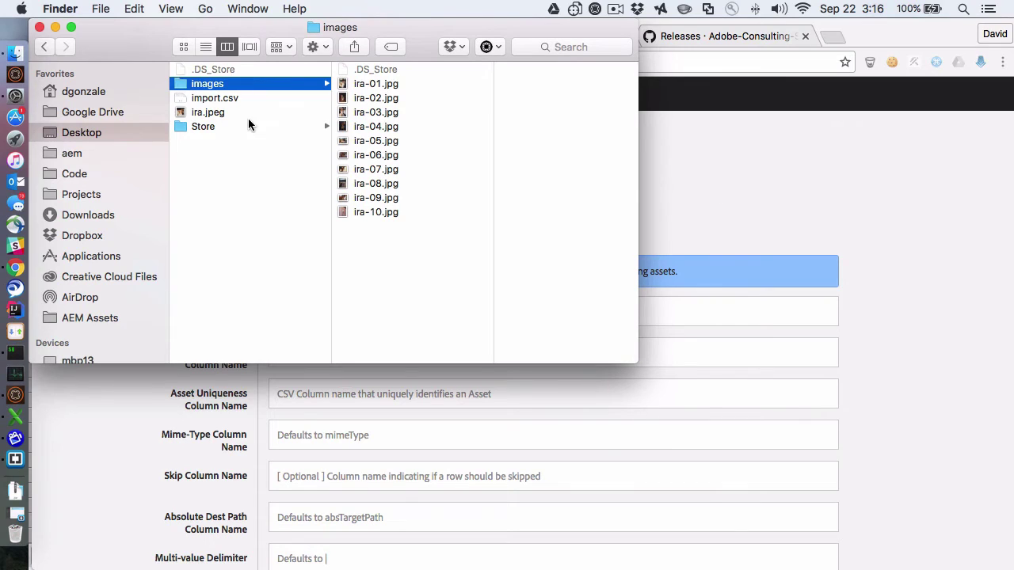
# Step: Set Absolute File Dump Location to the Desktop path and import the 10 dog assets
pyautogui.click(512, 372)
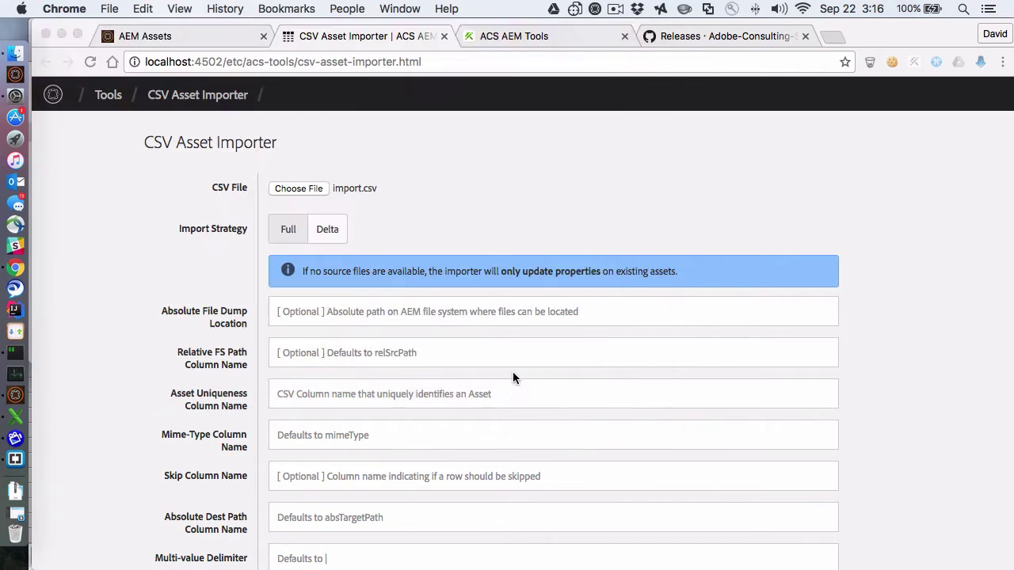
pyautogui.click(327, 317)
pyautogui.write('/')
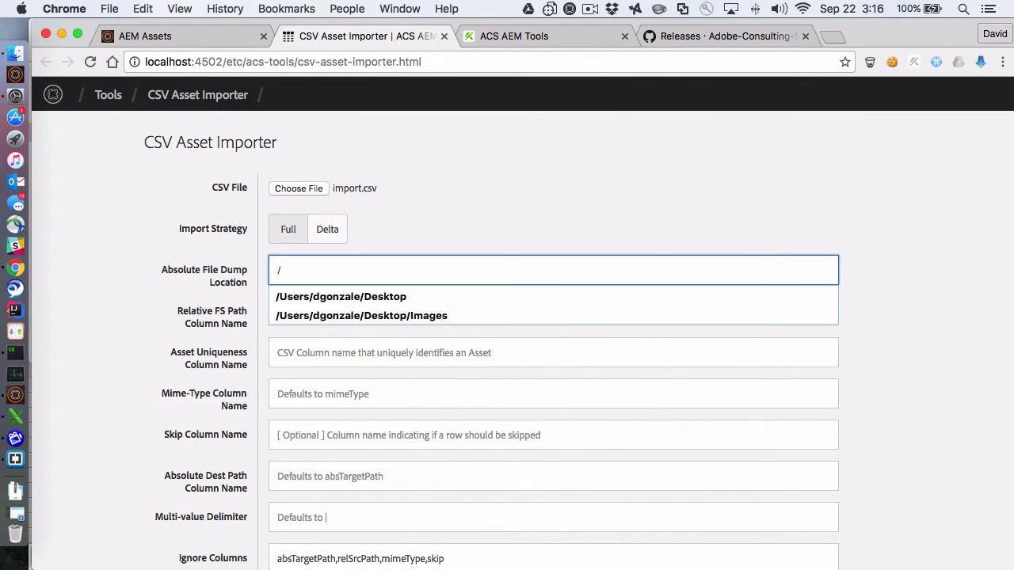
pyautogui.press('Down')
pyautogui.press('Return')
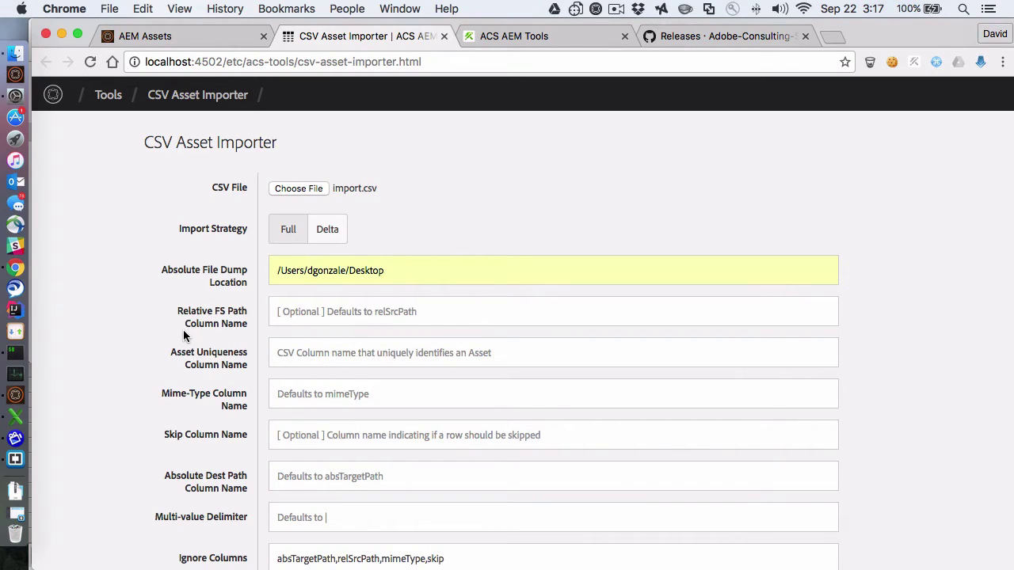
pyautogui.scroll(-5, 184, 335)
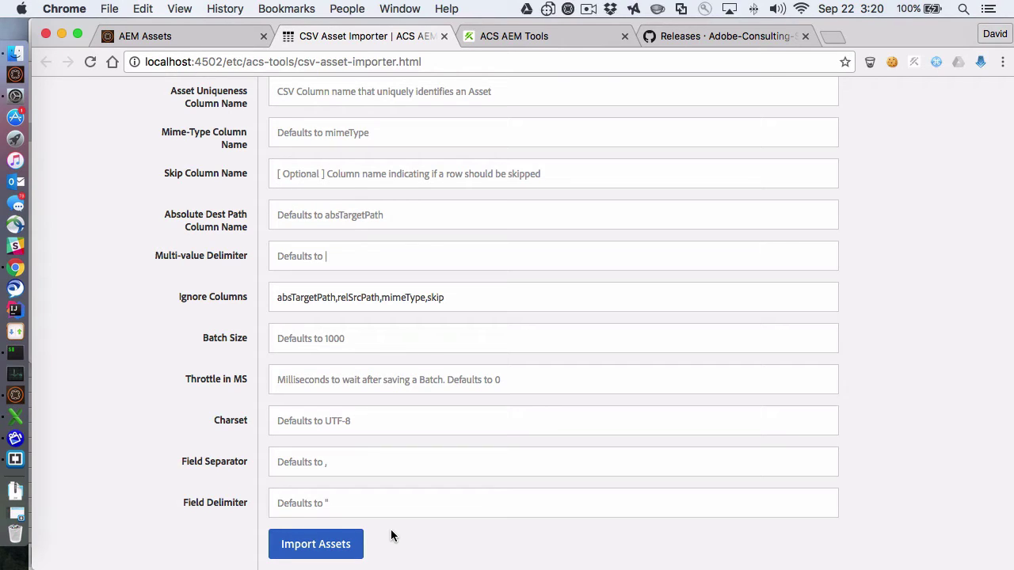
pyautogui.scroll(-10, 472, 502)
pyautogui.scroll(-5, 472, 503)
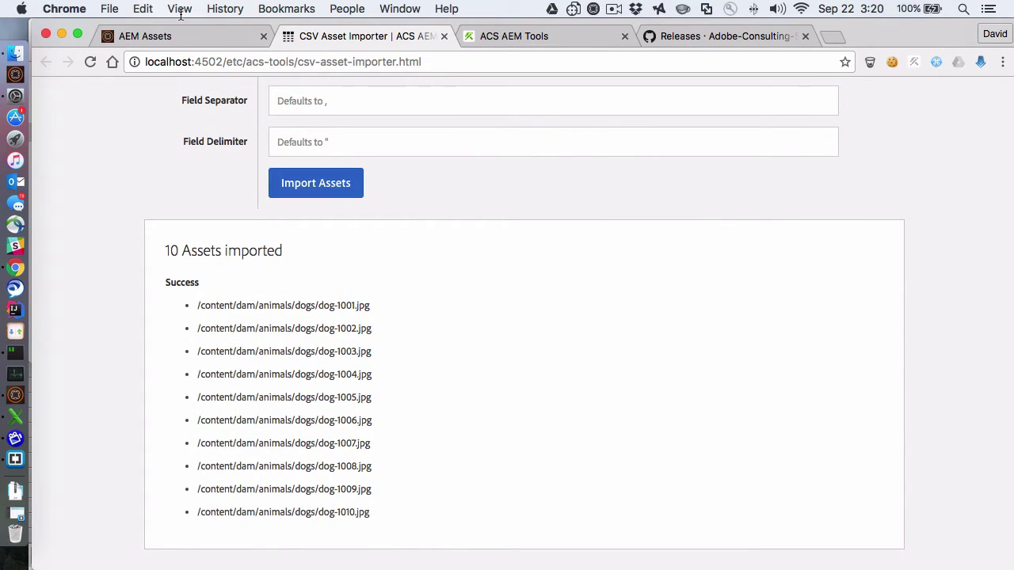
# Step: Browse Assets > animals > dogs to view Sleeping, Begging, Skeptical and Alert dog images
pyautogui.click(152, 36)
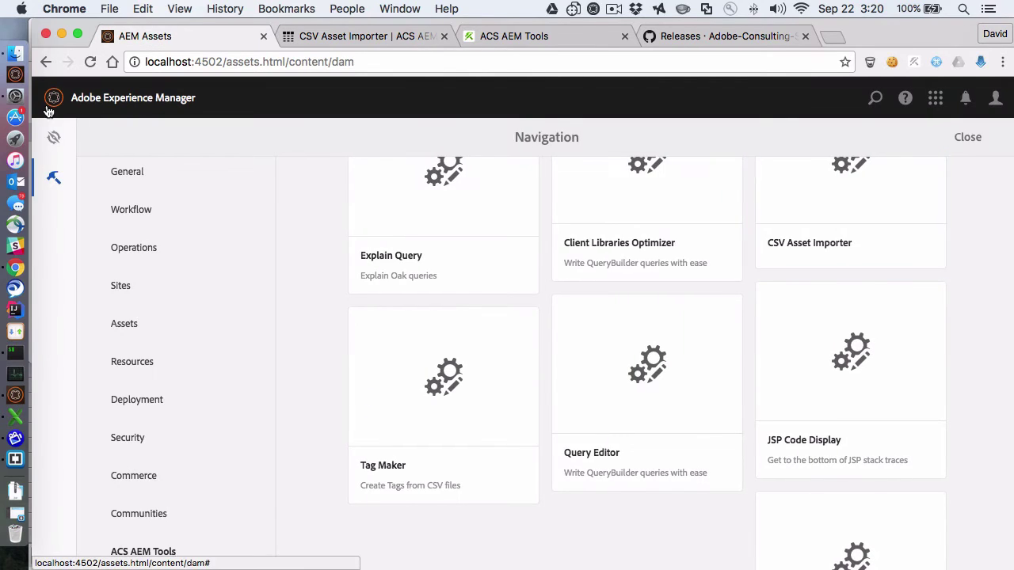
pyautogui.click(52, 136)
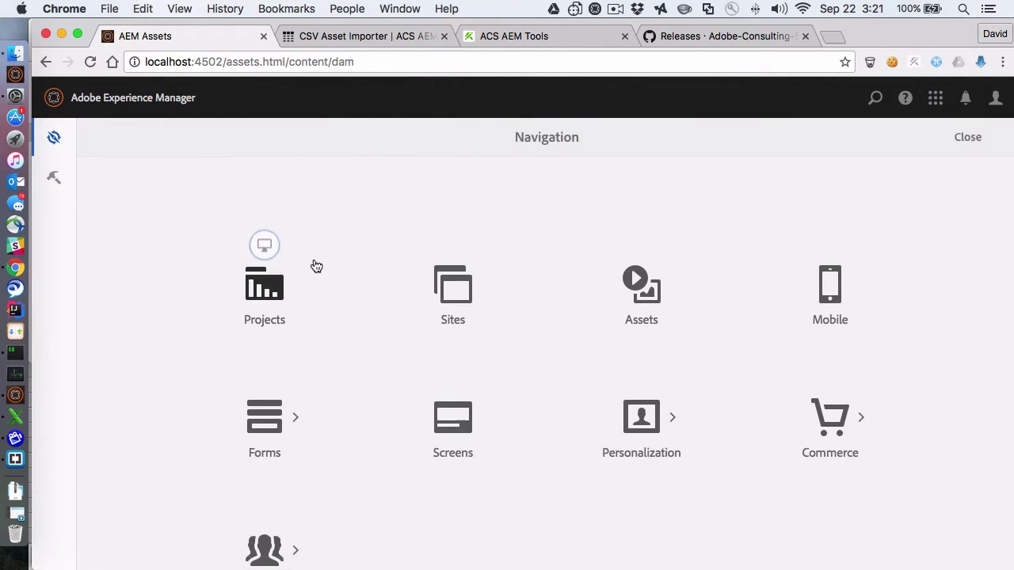
pyautogui.click(652, 281)
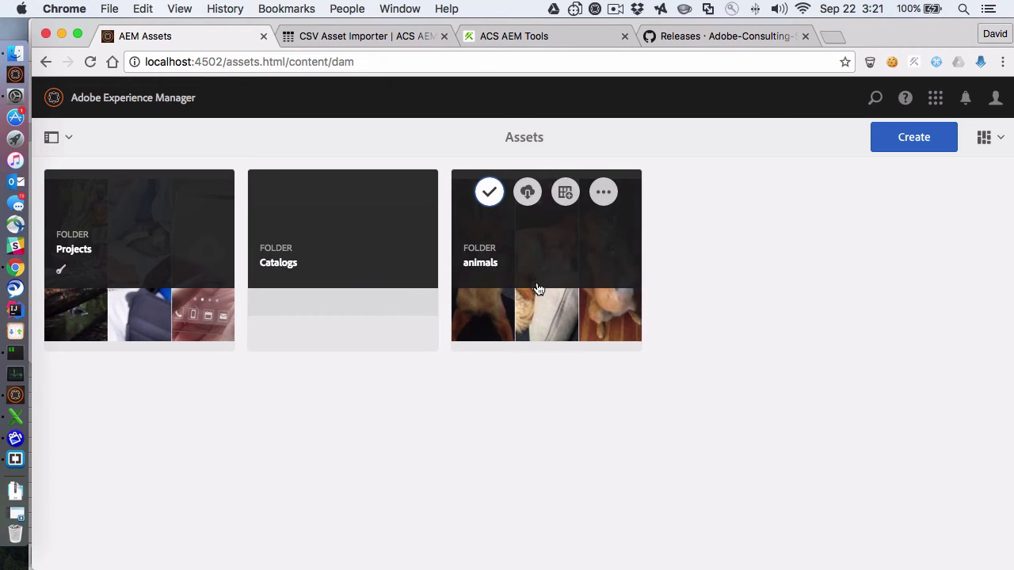
pyautogui.click(537, 289)
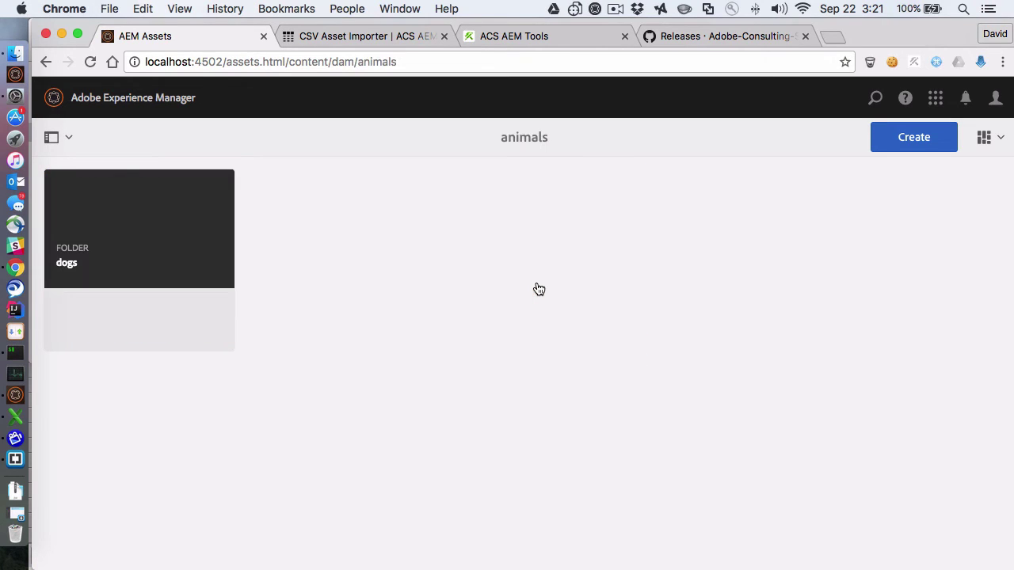
pyautogui.click(100, 302)
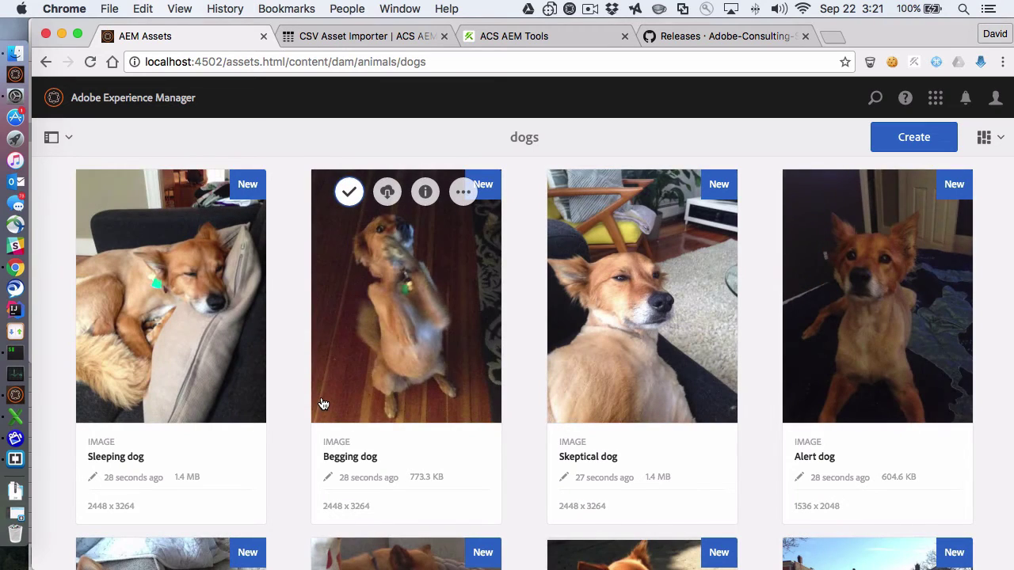
pyautogui.scroll(-3, 277, 434)
pyautogui.scroll(2, 277, 434)
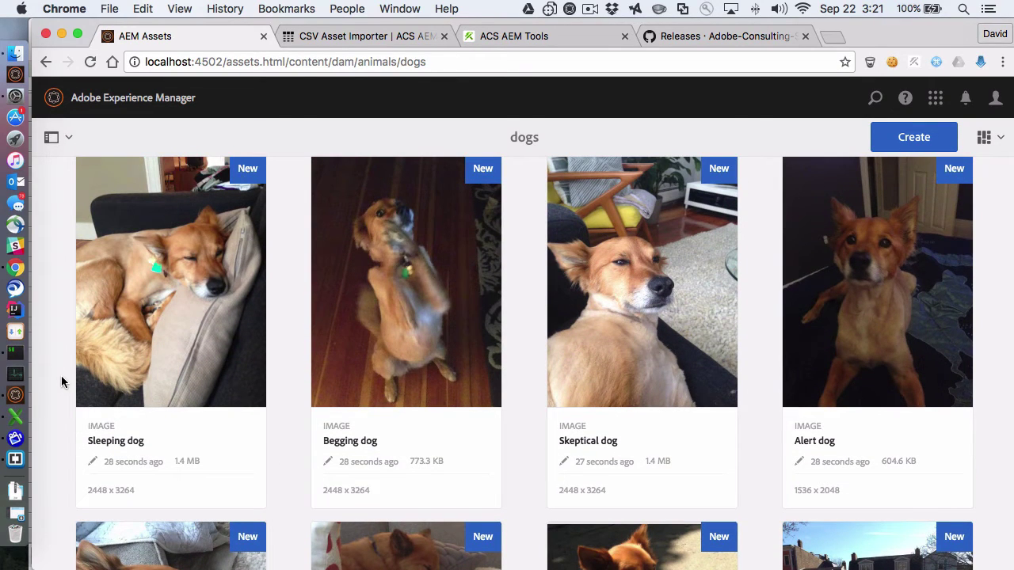
pyautogui.click(15, 417)
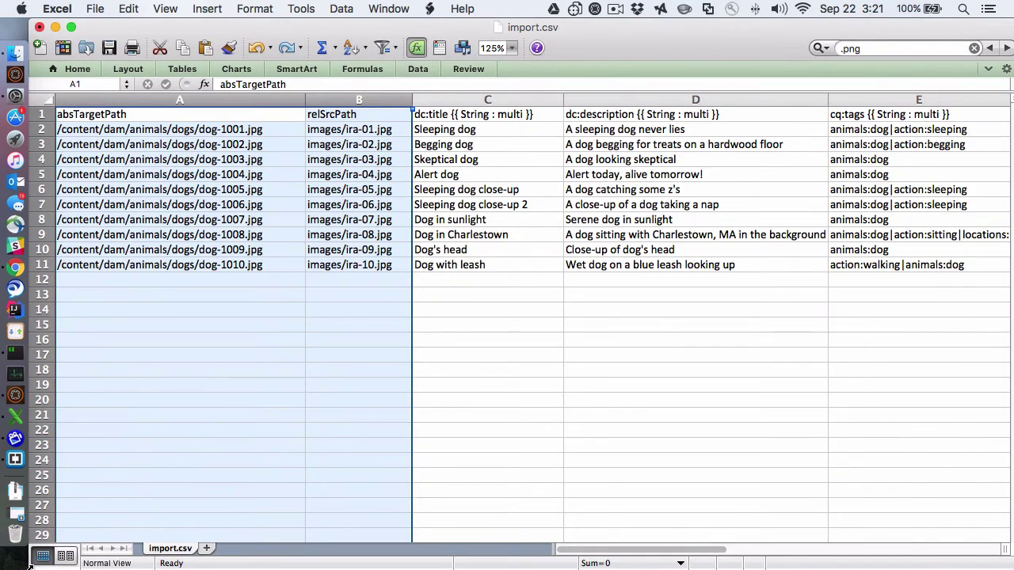
pyautogui.moveTo(29, 564); pyautogui.dragTo(498, 535)
pyautogui.click(921, 308)
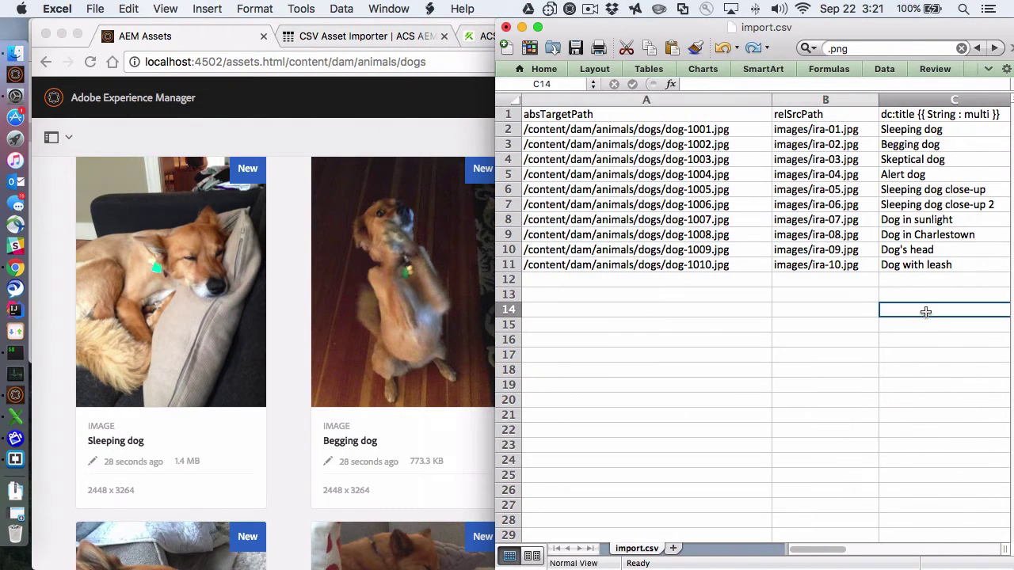
pyautogui.click(922, 129)
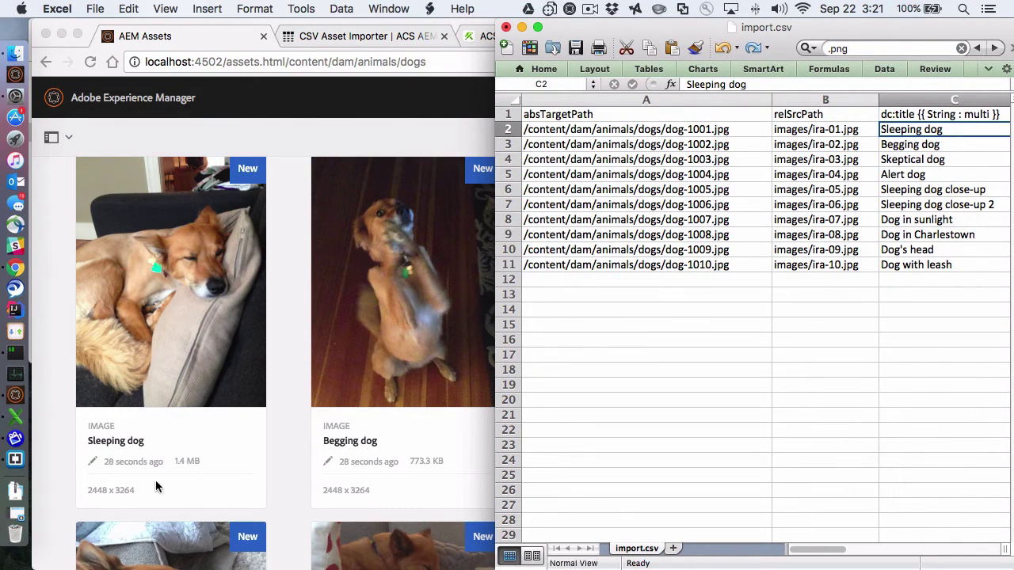
pyautogui.click(122, 439)
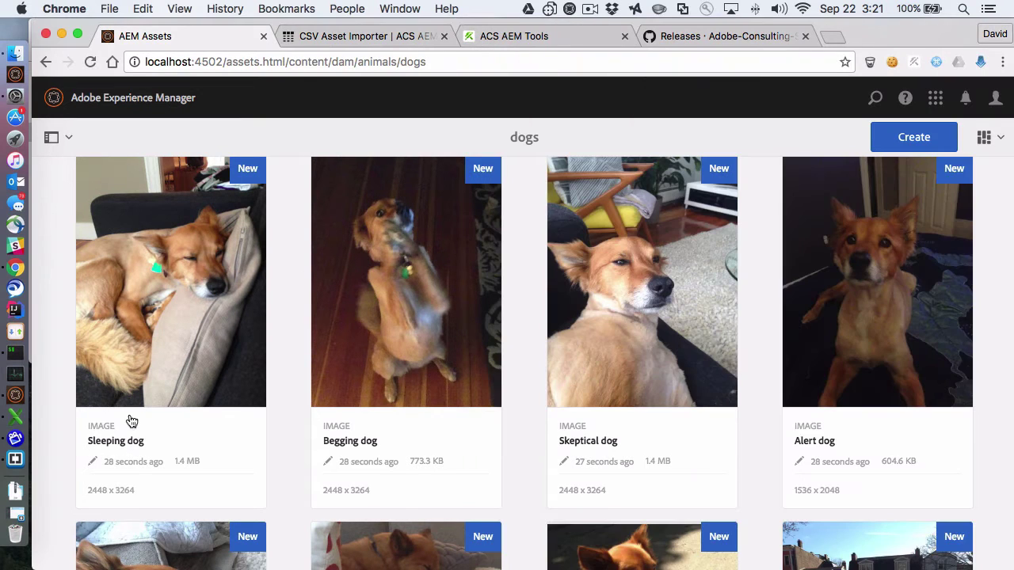
pyautogui.click(114, 175)
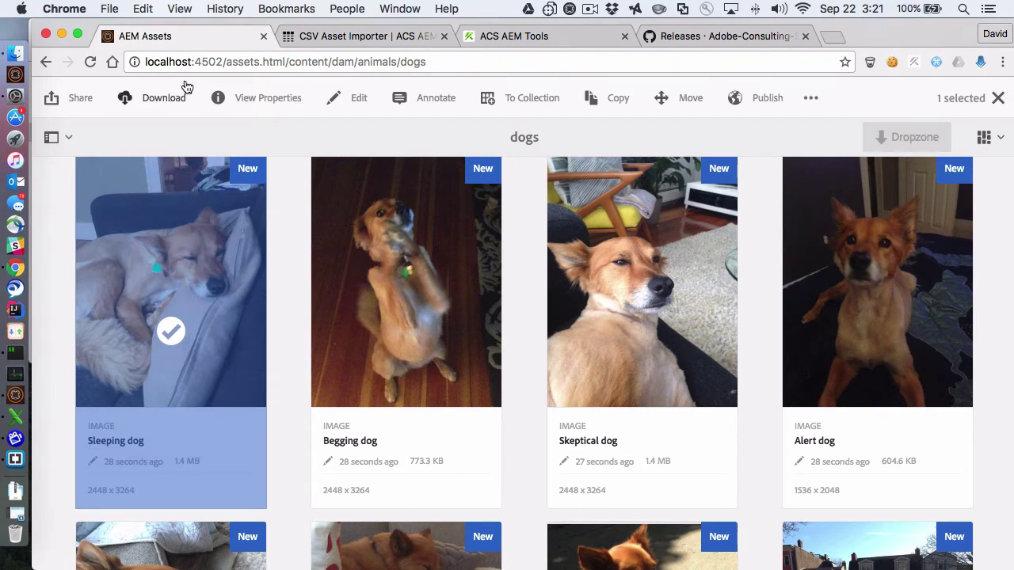
pyautogui.click(268, 98)
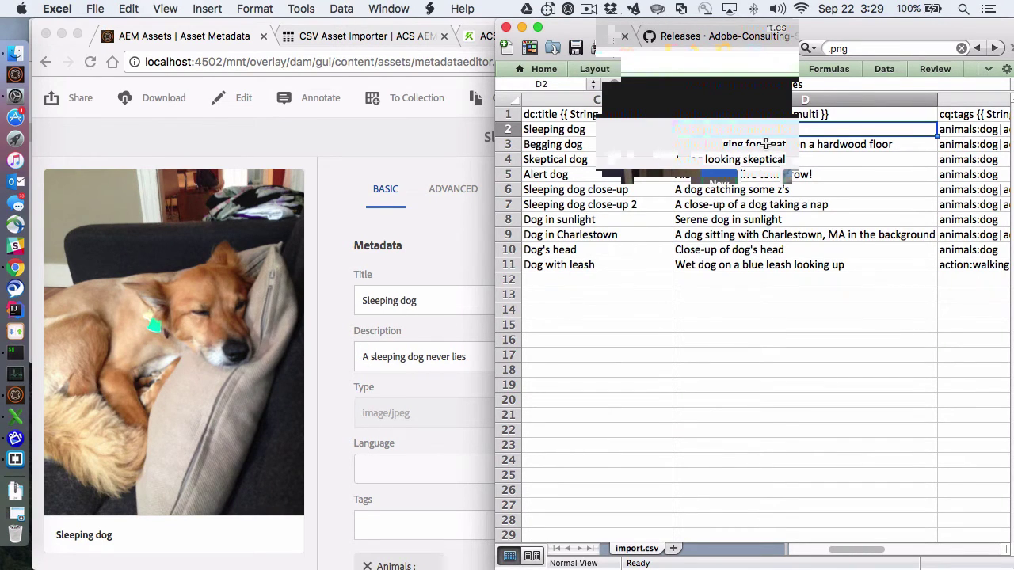
pyautogui.click(351, 432)
pyautogui.scroll(-5, 351, 431)
pyautogui.press('super+Tab')
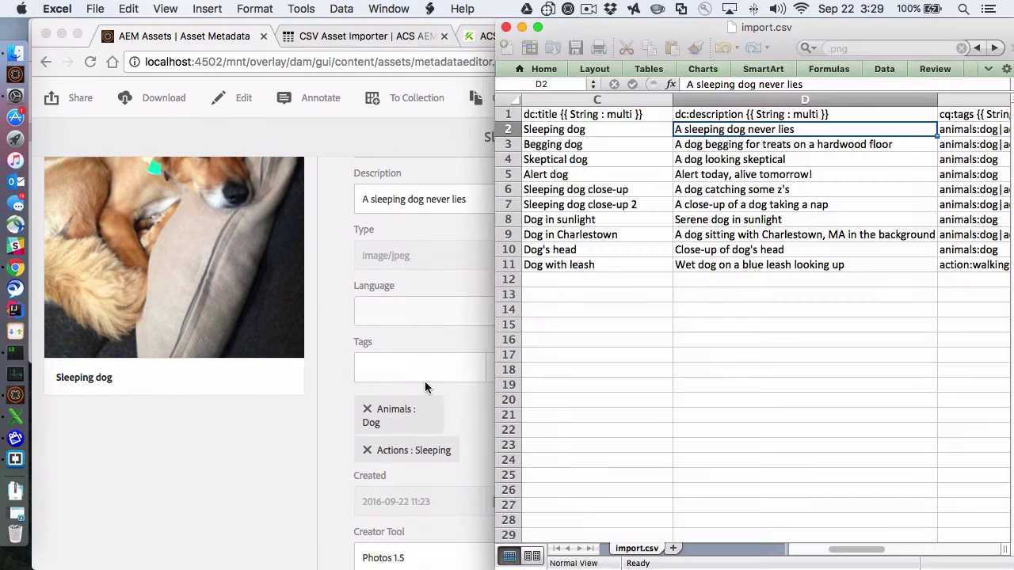
pyautogui.click(975, 142)
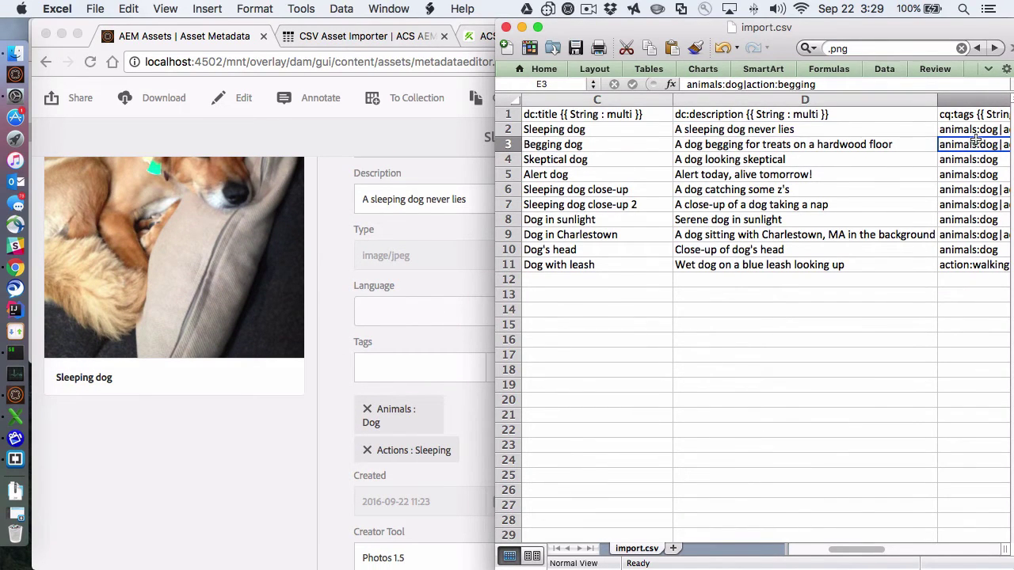
pyautogui.press('Up')
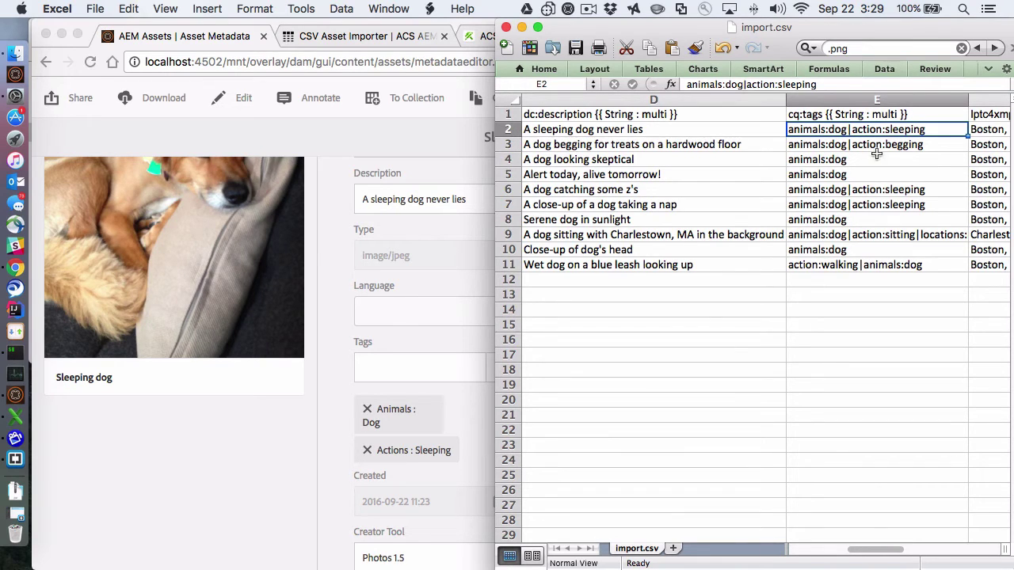
pyautogui.press('Right')
pyautogui.click(286, 540)
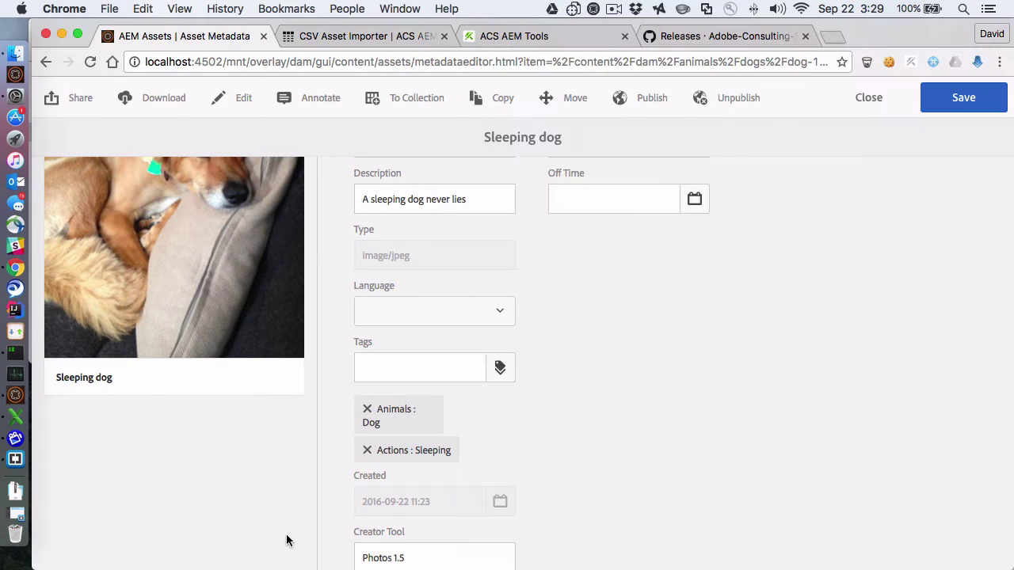
pyautogui.scroll(-5, 316, 527)
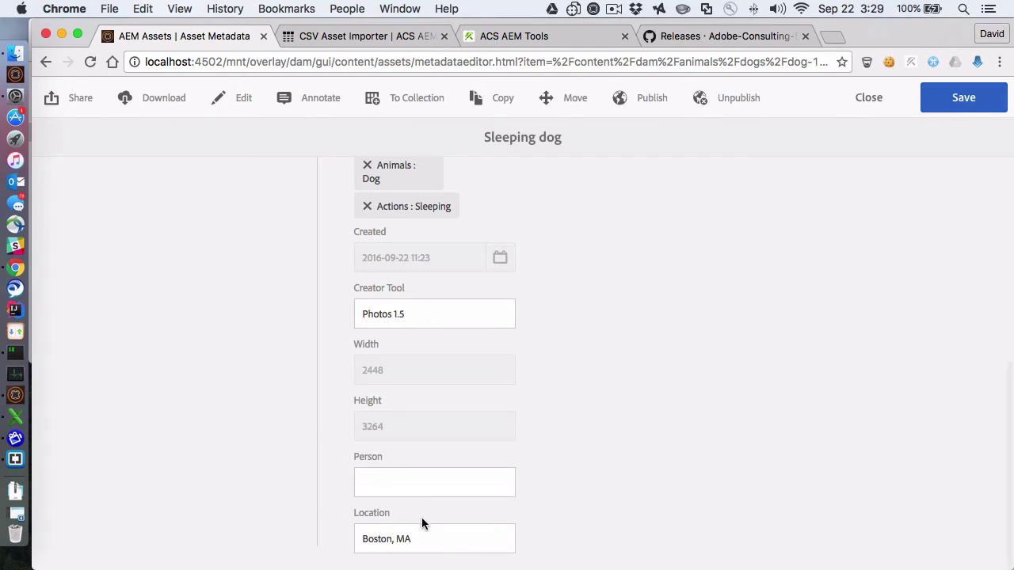
pyautogui.press('super+Tab')
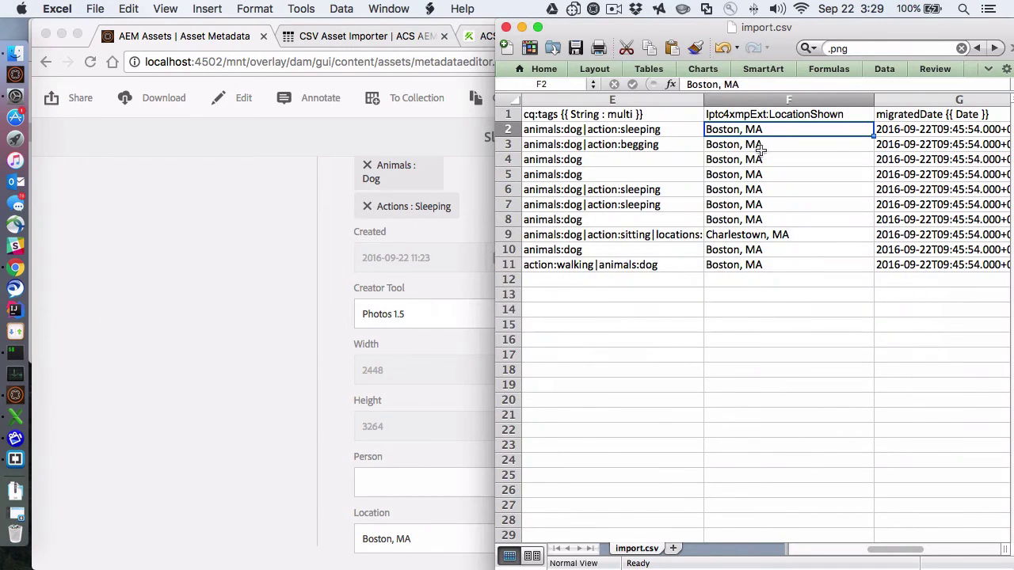
pyautogui.click(301, 302)
pyautogui.scroll(5, 301, 303)
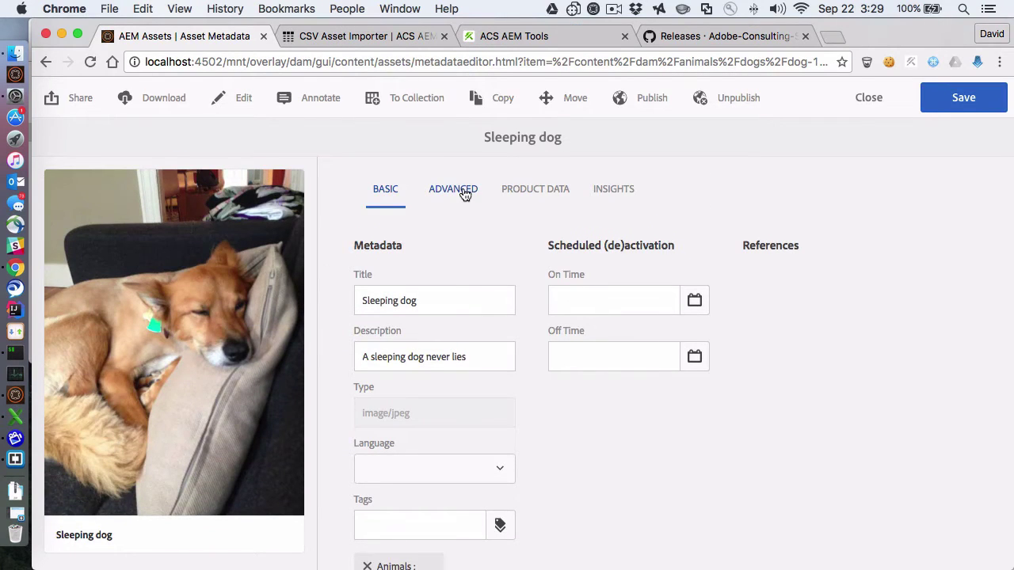
# Step: Compare Sleeping dog's advanced Migrated Date and Legacy Doc ID 100264 against the CSV, then close
pyautogui.click(464, 192)
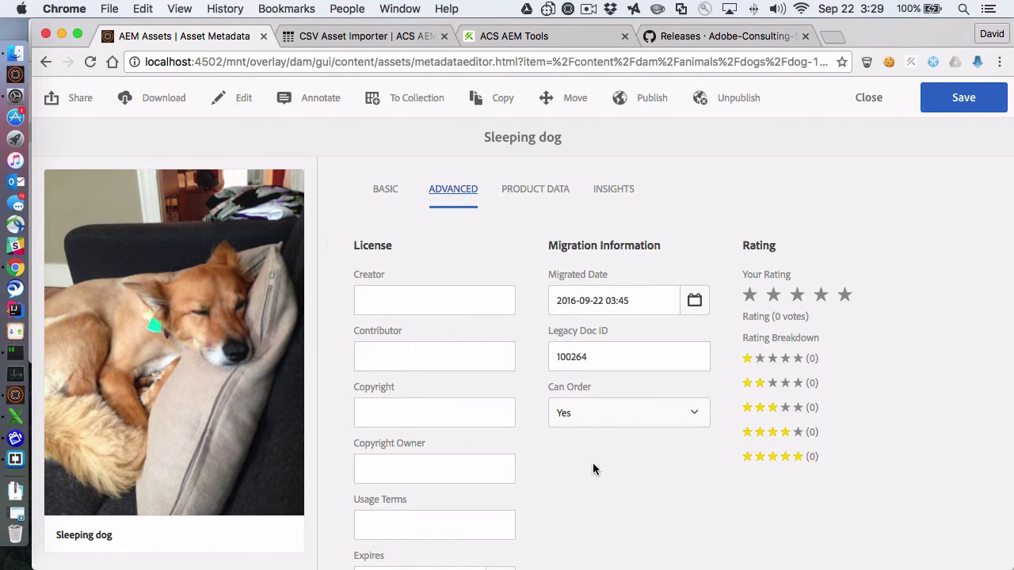
pyautogui.press('super+Tab')
pyautogui.click(921, 135)
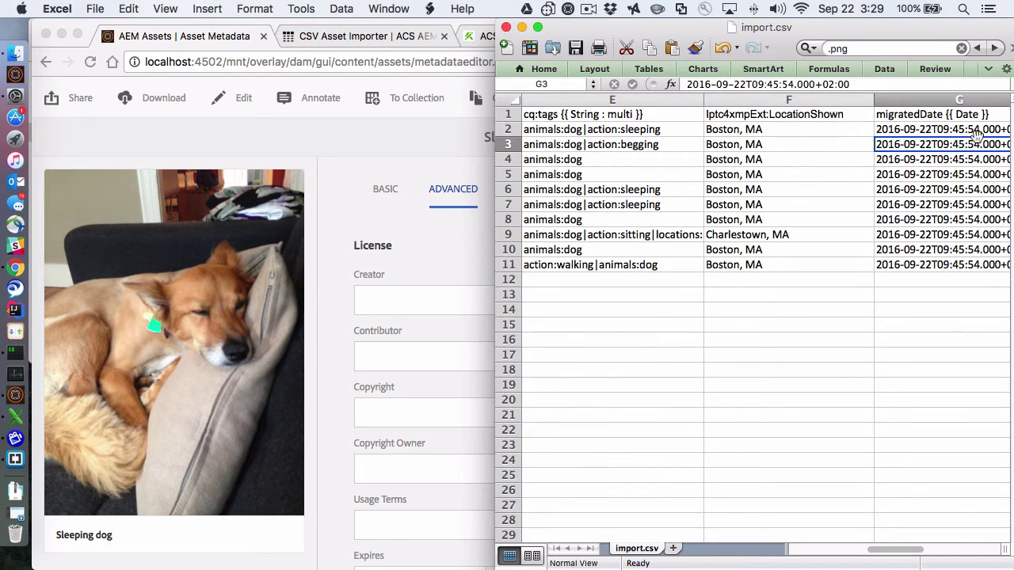
pyautogui.hscroll(1, 834, 161)
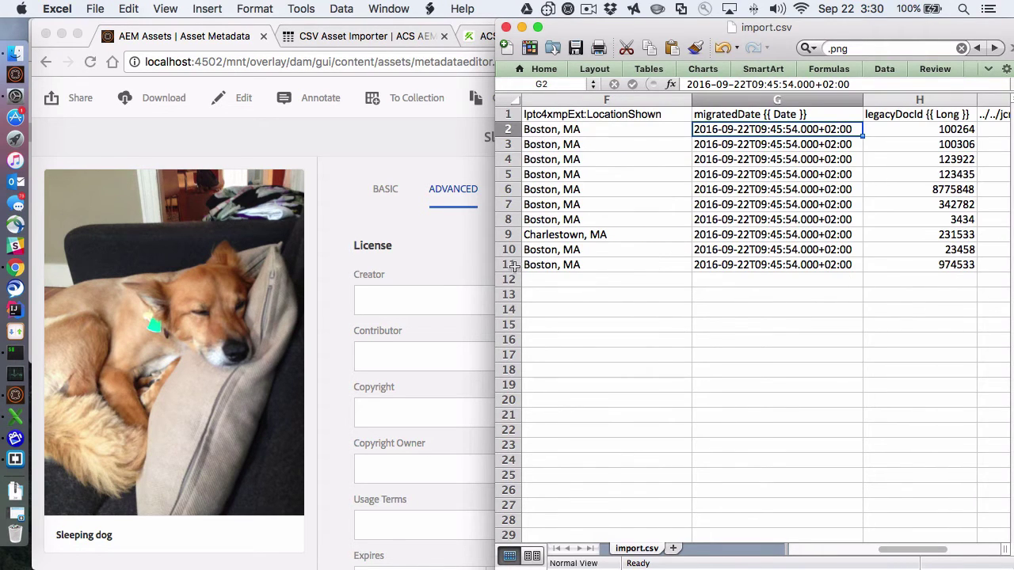
pyautogui.click(457, 268)
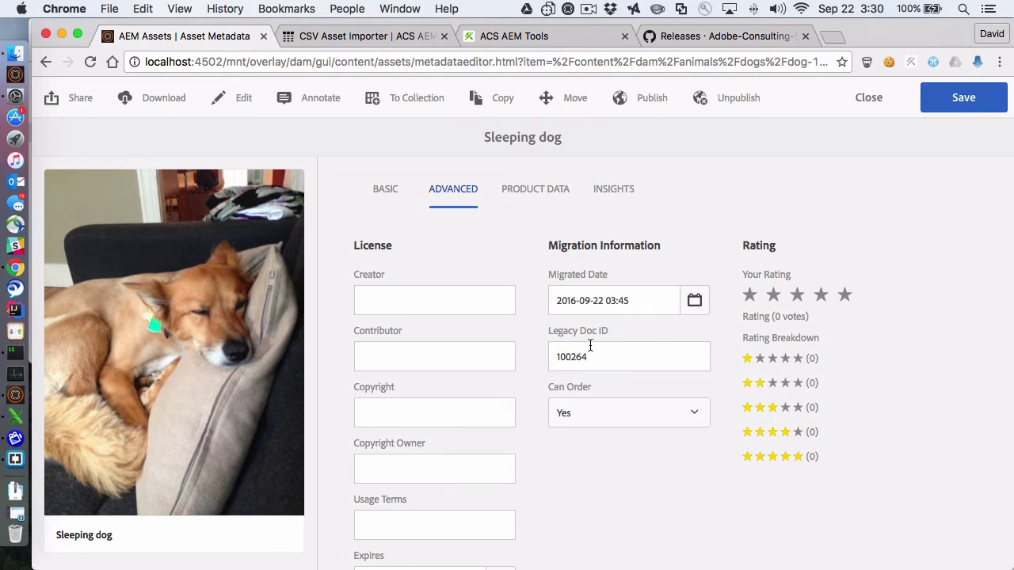
pyautogui.press('super+Tab')
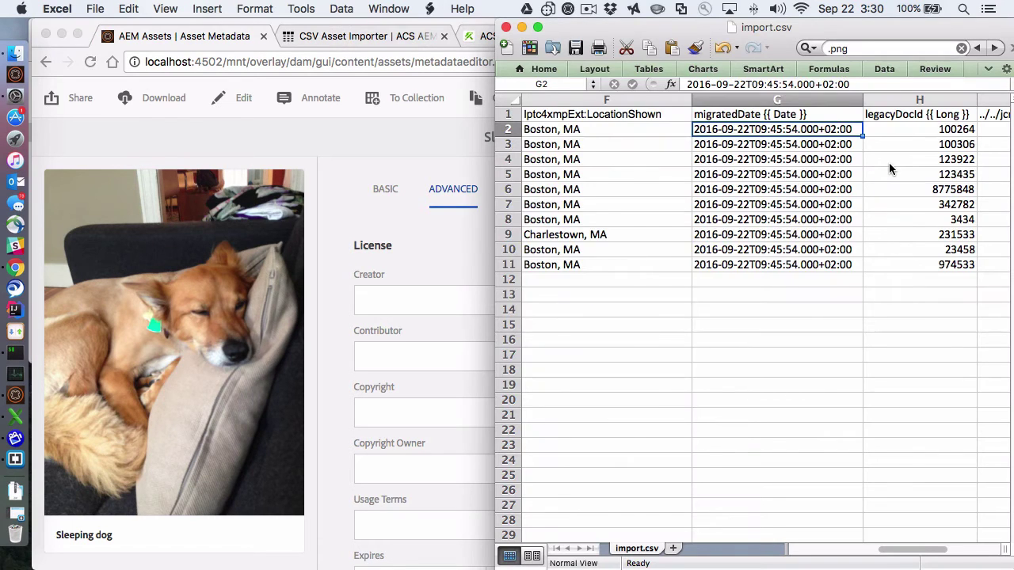
pyautogui.press('Right')
pyautogui.press('Right')
pyautogui.click(354, 213)
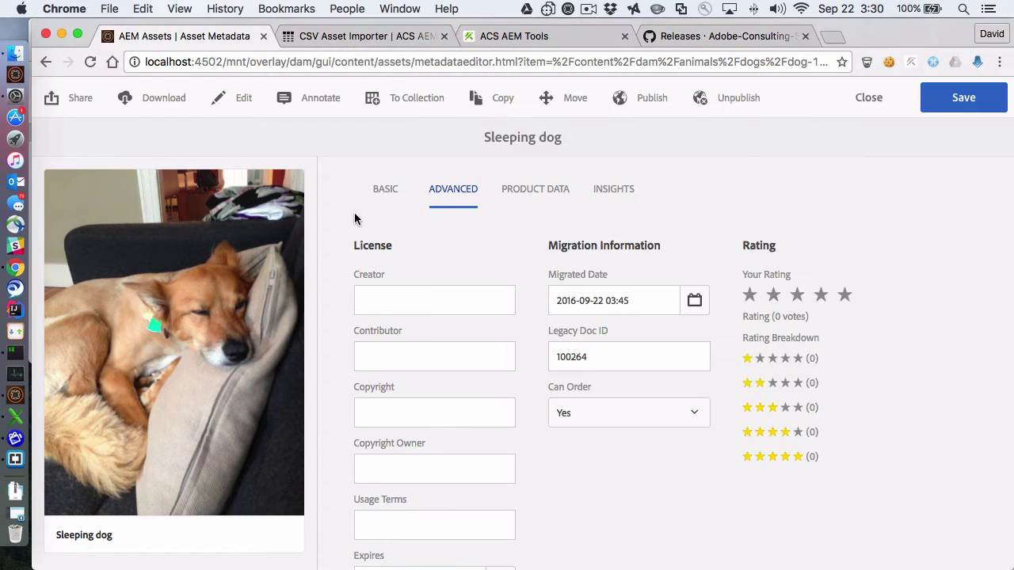
pyautogui.click(868, 98)
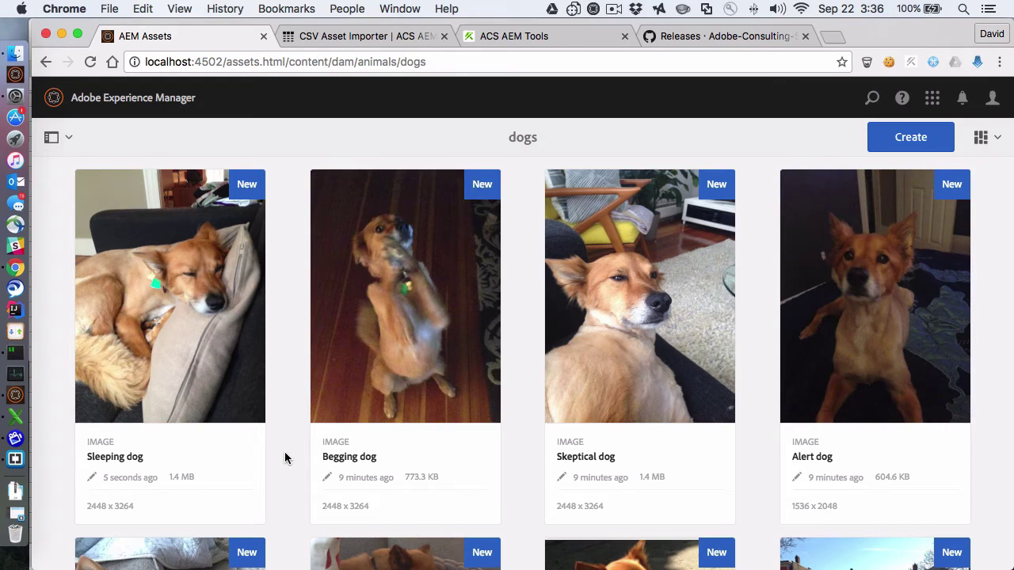
# Step: Add a dc:creator header in J1 and fill the creator name down J2:J11
pyautogui.click(14, 420)
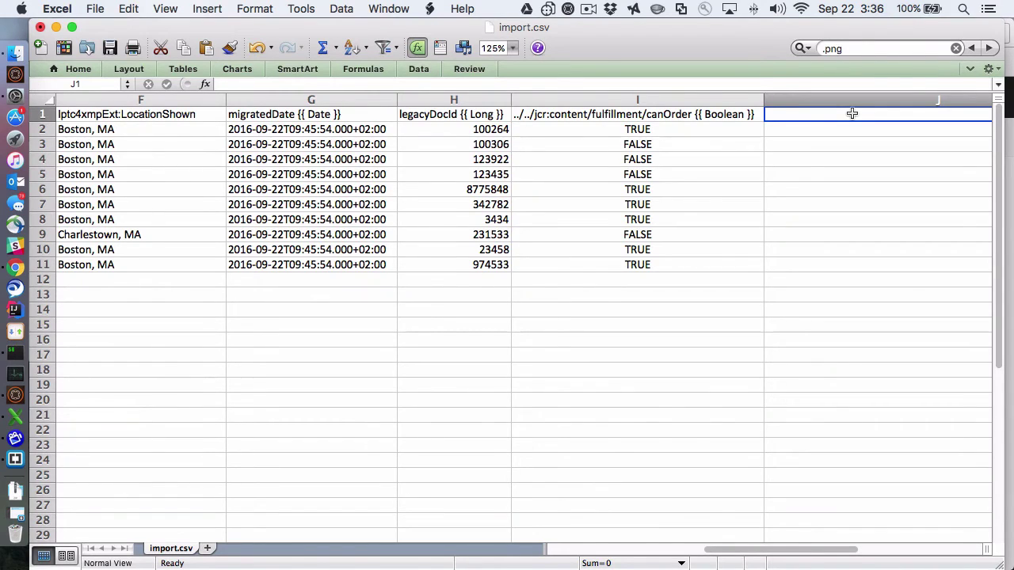
pyautogui.write('dc:')
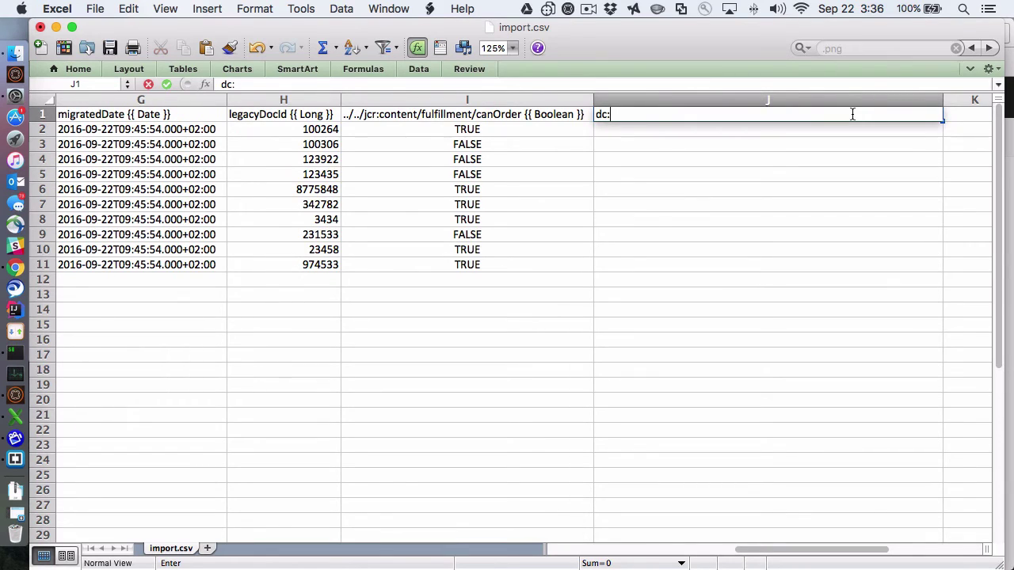
pyautogui.press('BackSpace')
pyautogui.press('BackSpace')
pyautogui.press('BackSpace')
pyautogui.write('dc:creator')
pyautogui.press('Return')
pyautogui.write('Ira')
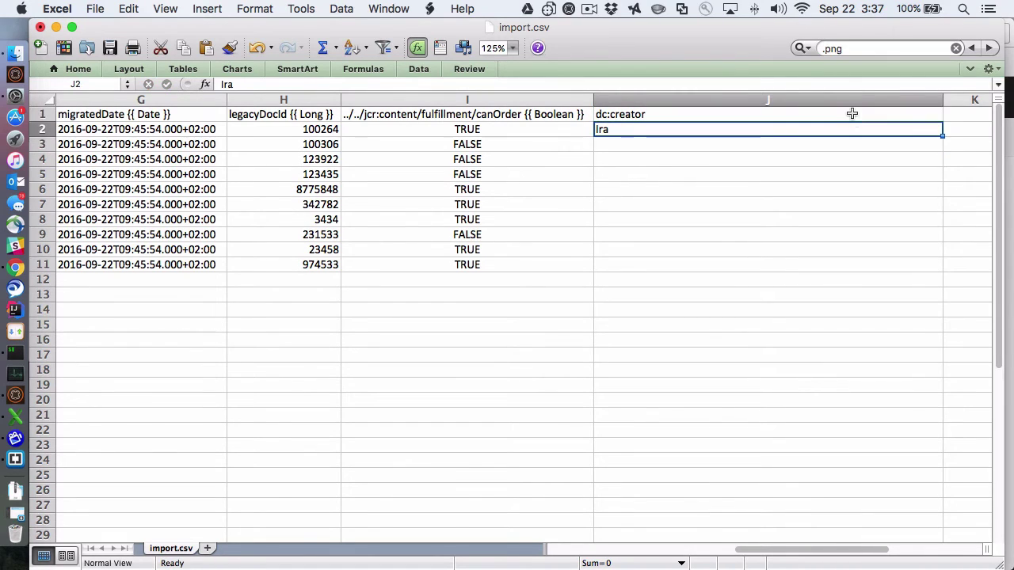
pyautogui.hotkey('shift', 'Down')
pyautogui.hotkey('shift', 'Down')
pyautogui.hotkey('shift', 'Down')
pyautogui.hotkey('shift', 'Down')
pyautogui.hotkey('shift', 'Down')
pyautogui.hotkey('shift', 'Down')
pyautogui.hotkey('shift', 'Down')
pyautogui.hotkey('shift', 'Down')
pyautogui.press('super+d')
pyautogui.press('Left')
pyautogui.press('Right')
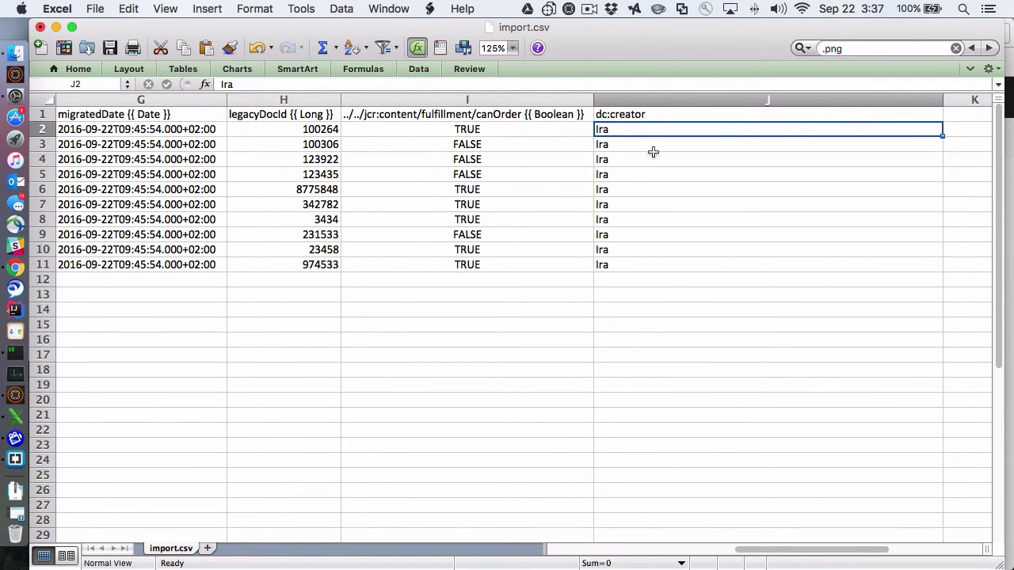
# Step: Set the first dog's canOrder value in I2 to FALSE
pyautogui.click(469, 130)
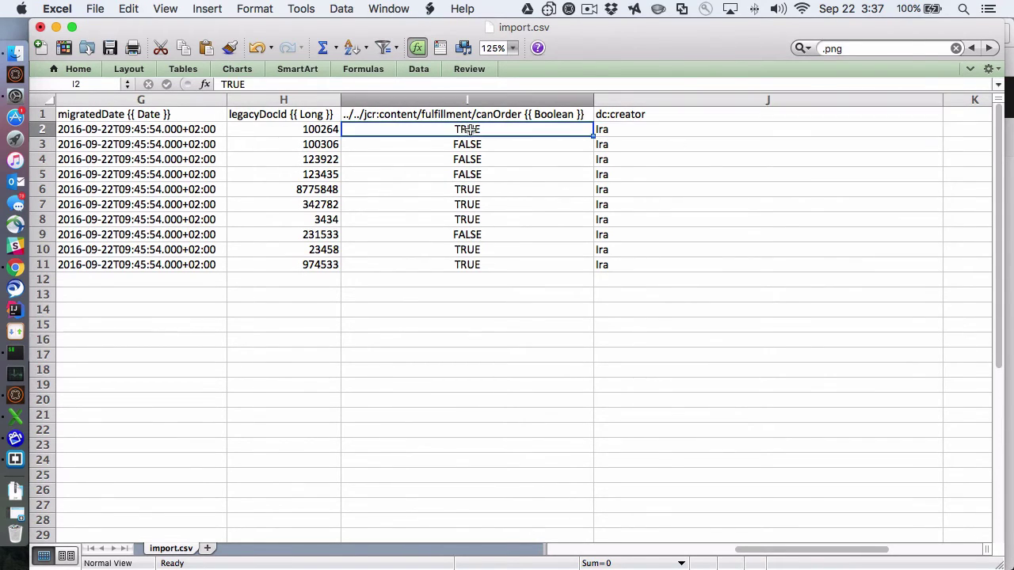
pyautogui.write('FALSE')
pyautogui.press('Return')
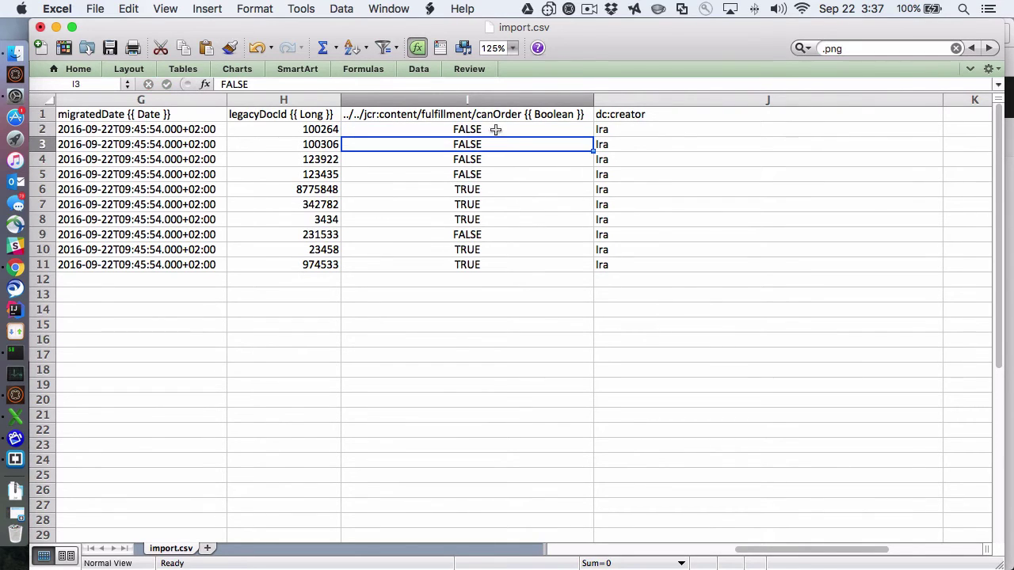
pyautogui.click(464, 187)
pyautogui.hscroll(-6, 445, 151)
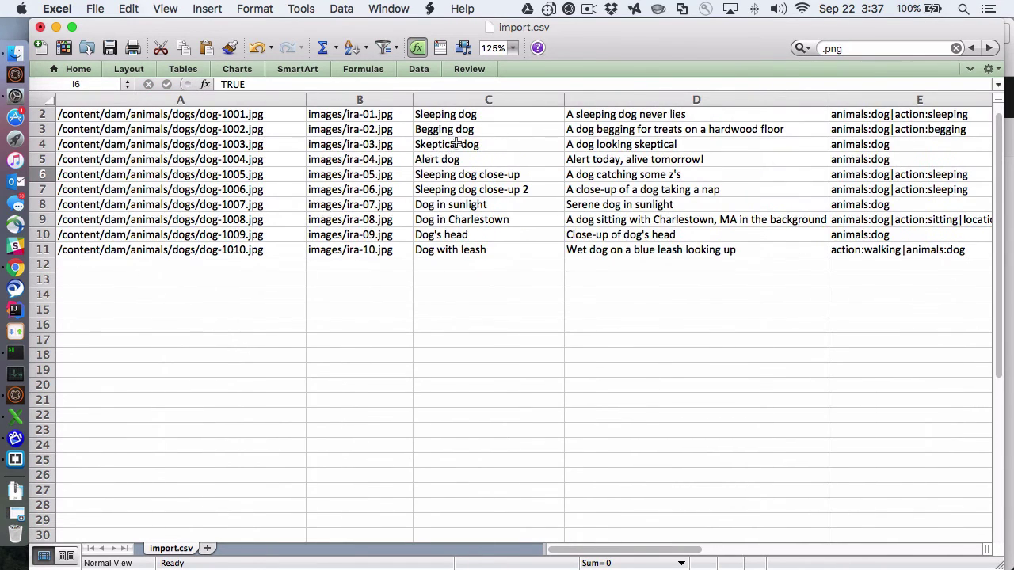
# Step: Retitle C2 to 'A Snoozing dog' and clear Begging dog's description in D3
pyautogui.click(459, 117)
pyautogui.write('A sno')
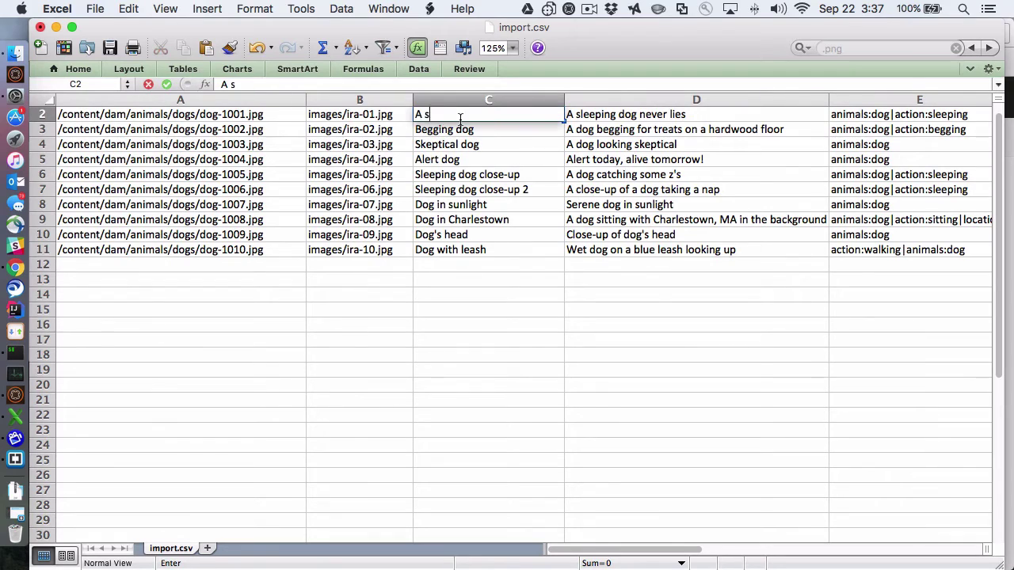
pyautogui.press('BackSpace')
pyautogui.press('BackSpace')
pyautogui.press('BackSpace')
pyautogui.write('Snoozing dog')
pyautogui.click(683, 550)
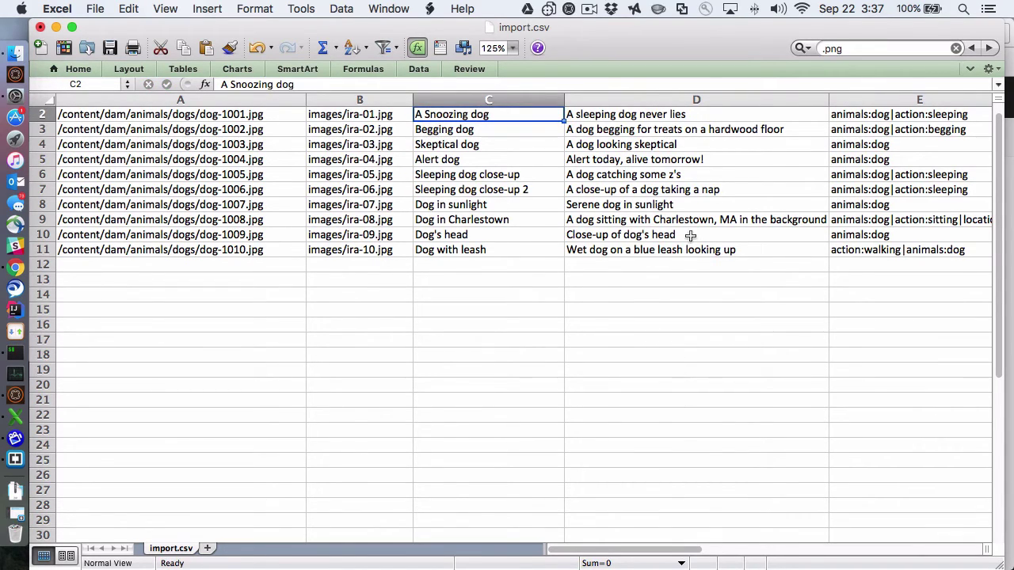
pyautogui.click(704, 133)
pyautogui.press('Delete')
pyautogui.click(664, 294)
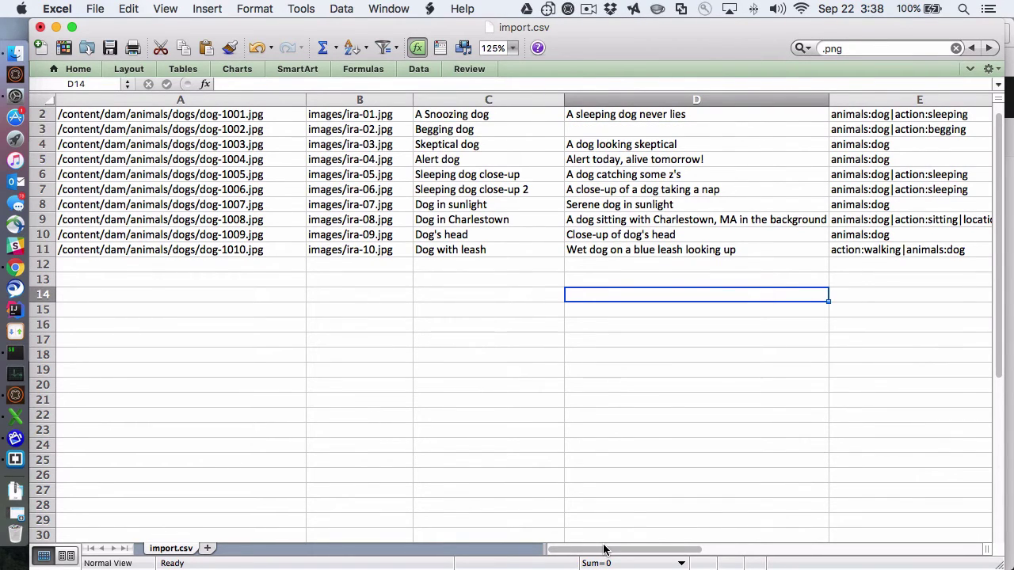
# Step: Save import.csv in CSV format and return to the CSV Asset Importer page
pyautogui.press('super+s')
pyautogui.click(650, 345)
pyautogui.click(15, 266)
pyautogui.click(344, 37)
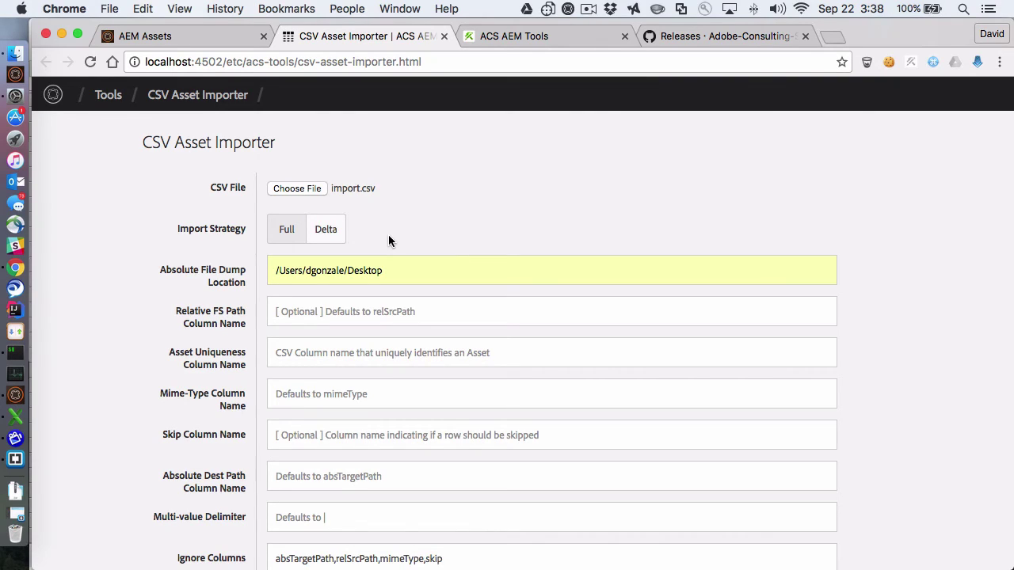
# Step: Re-import with Import Strategy Delta and Update Binary set to No
pyautogui.click(325, 233)
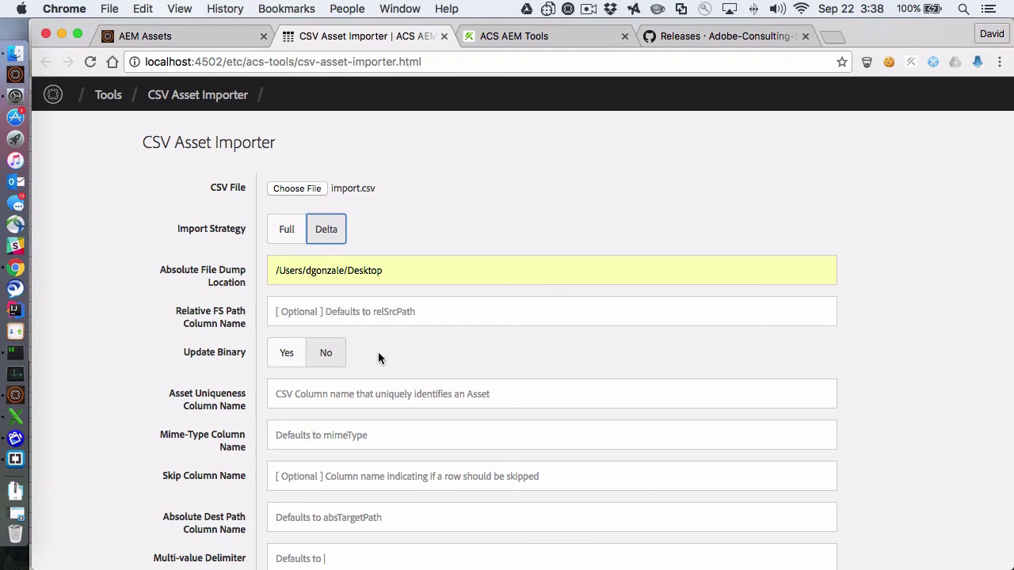
pyautogui.click(337, 357)
pyautogui.scroll(-6, 389, 357)
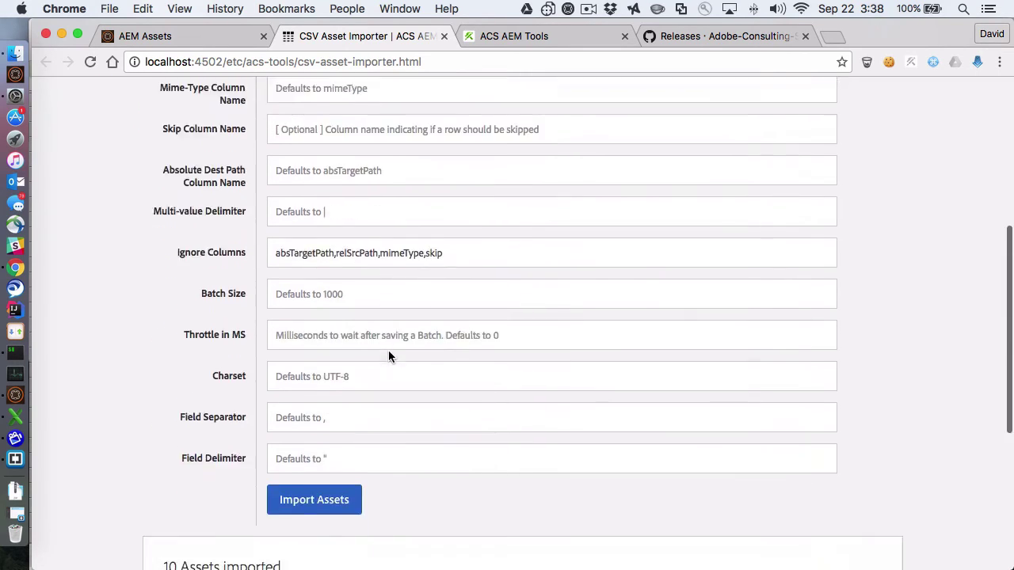
pyautogui.scroll(-1, 388, 352)
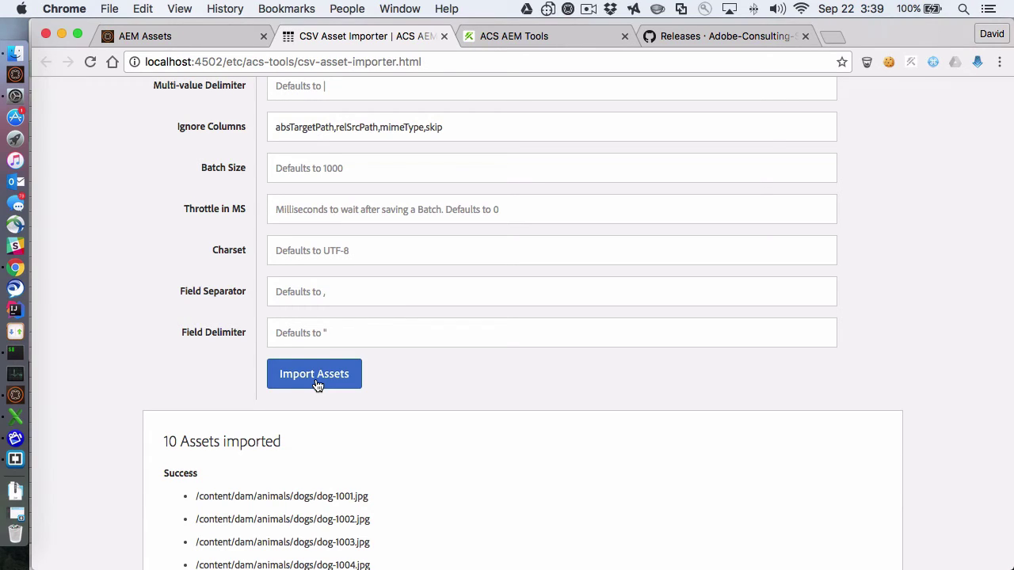
pyautogui.scroll(3, 316, 384)
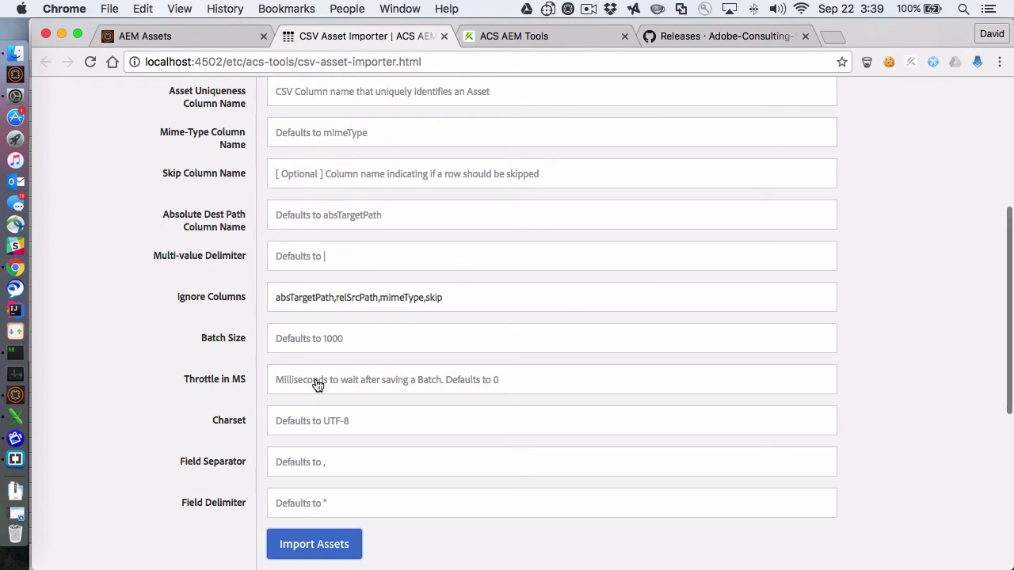
pyautogui.scroll(-4, 317, 384)
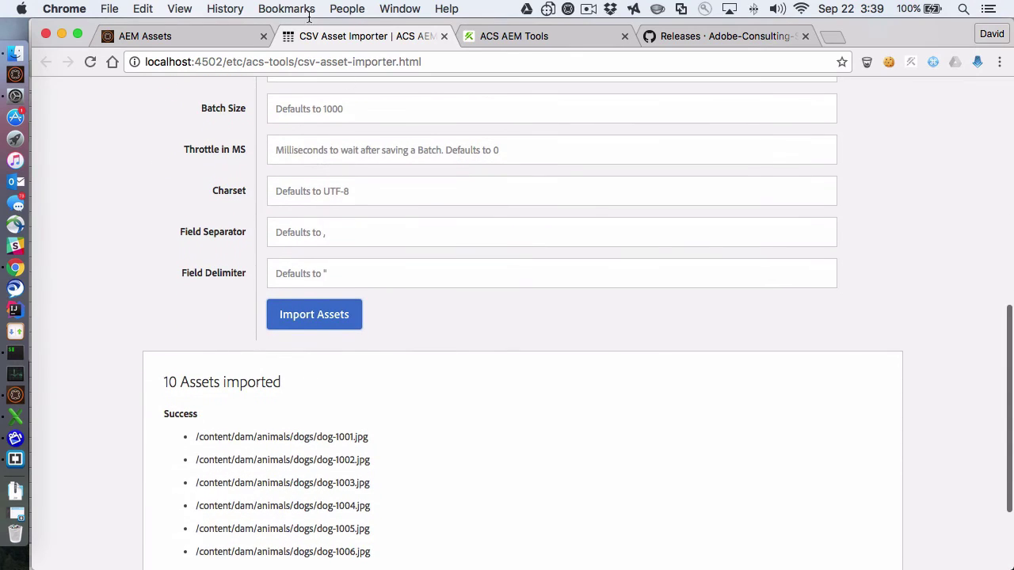
# Step: Reload the dogs folder and confirm the Begging dog's advanced Legacy Doc ID is 100306
pyautogui.click(209, 35)
pyautogui.click(90, 61)
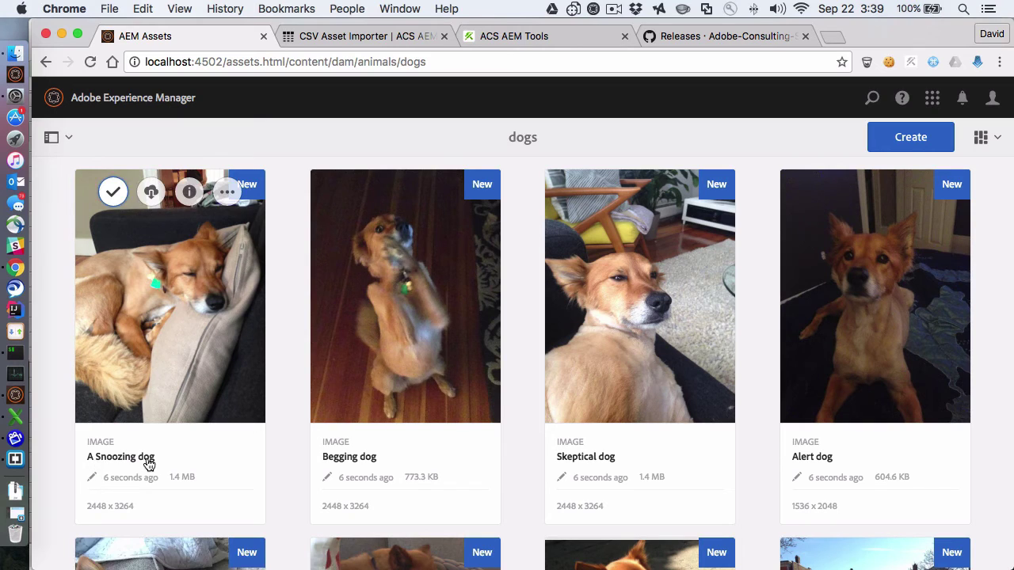
pyautogui.click(349, 192)
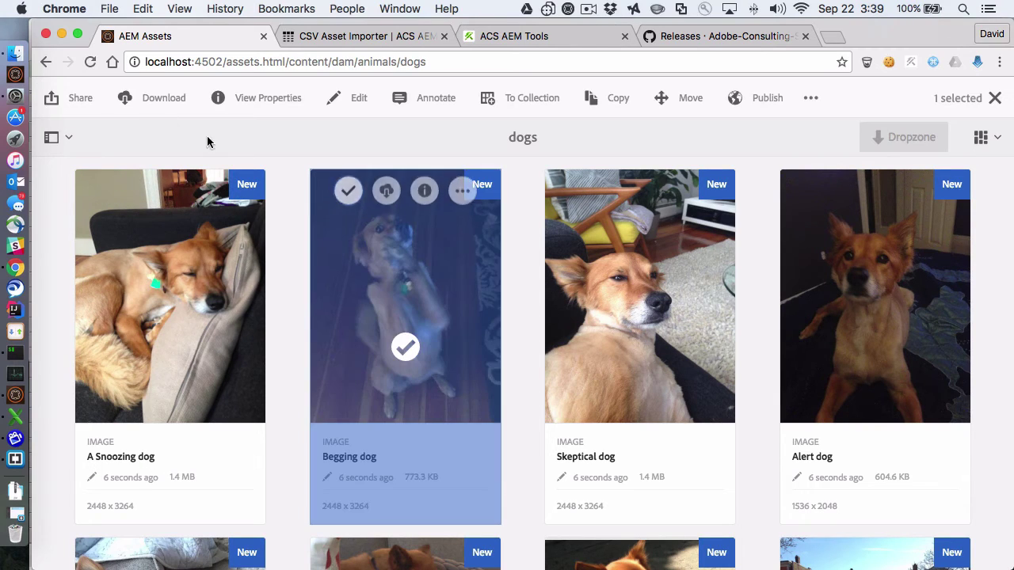
pyautogui.click(243, 99)
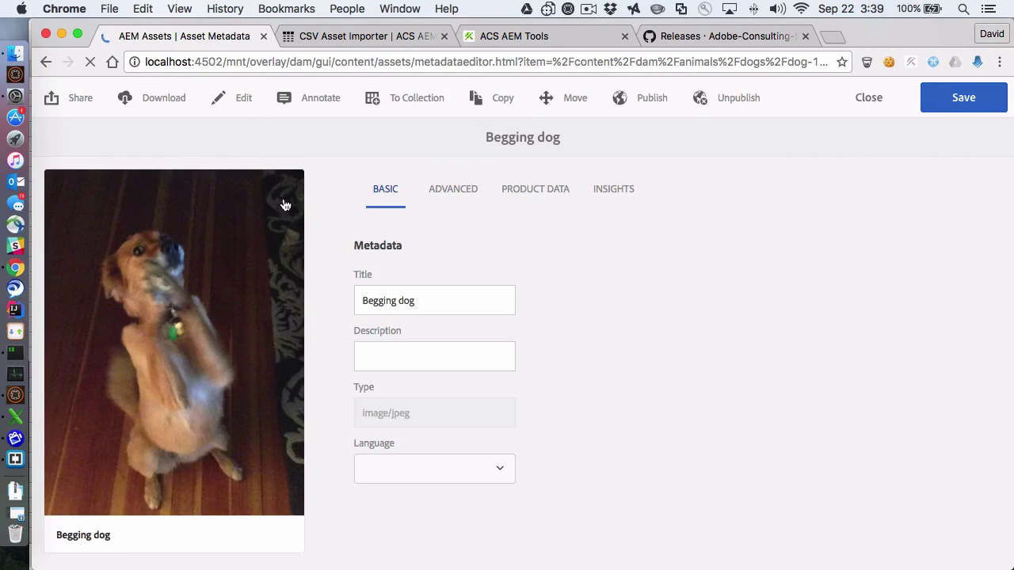
pyautogui.click(466, 197)
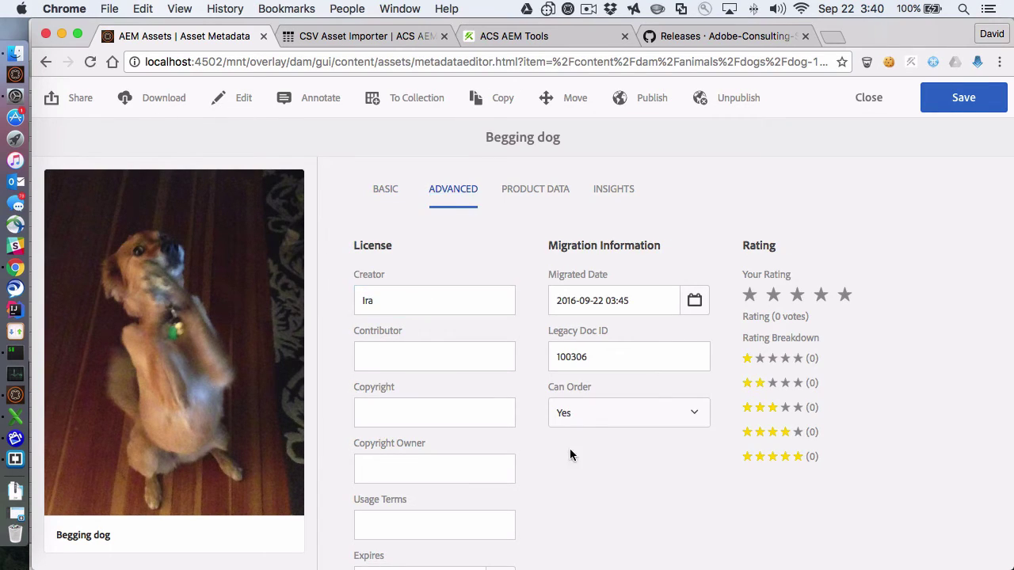
pyautogui.hotkey('ctrl', 'Tab')
pyautogui.scroll(10, 136, 282)
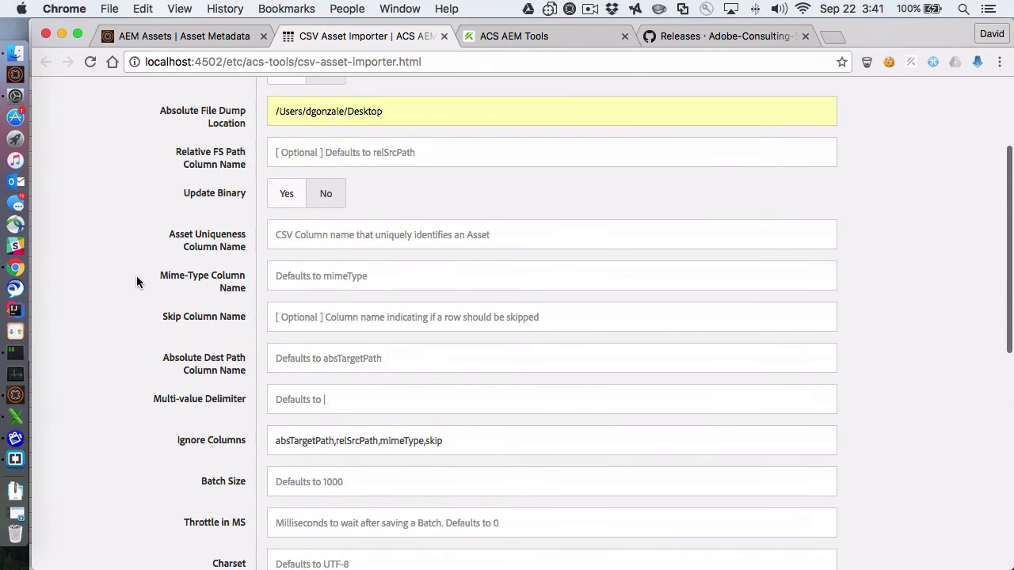
pyautogui.moveTo(168, 234); pyautogui.dragTo(248, 251)
pyautogui.click(245, 247)
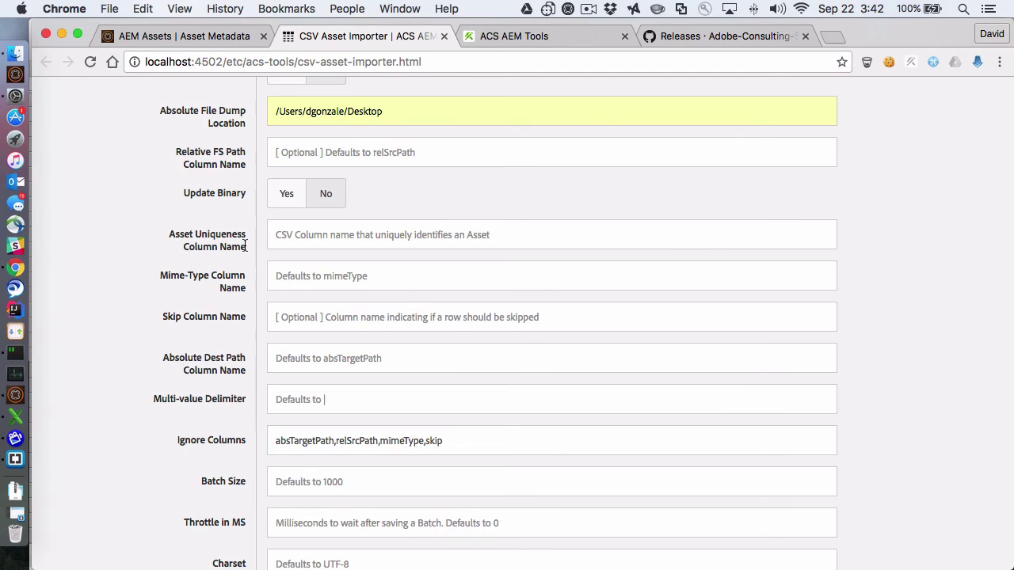
# Step: Change the dog-1008 to dog-1010 target folder from 'dogs' to 'canine' and save import.csv as CSV
pyautogui.click(15, 417)
pyautogui.click(270, 114)
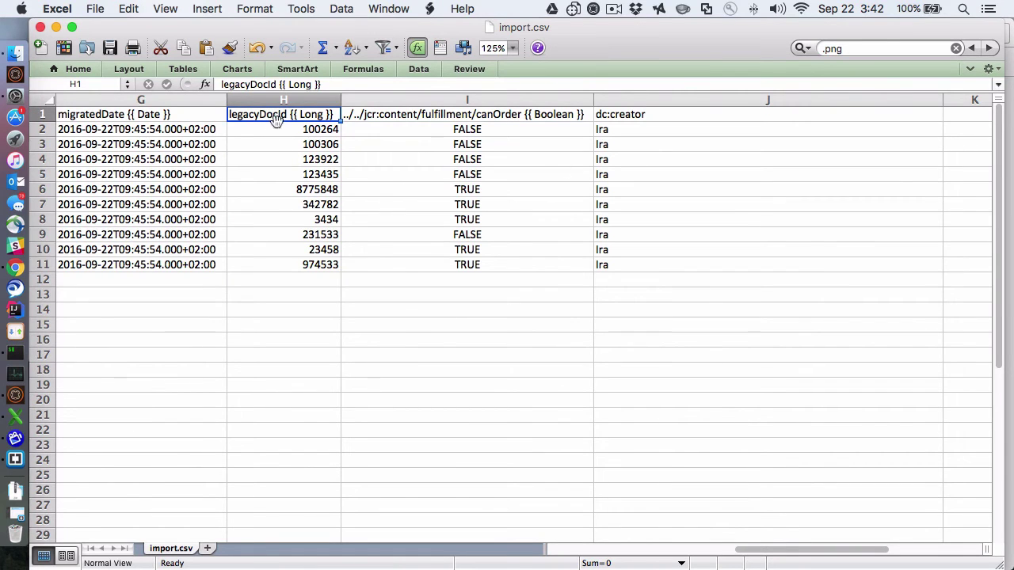
pyautogui.click(283, 129)
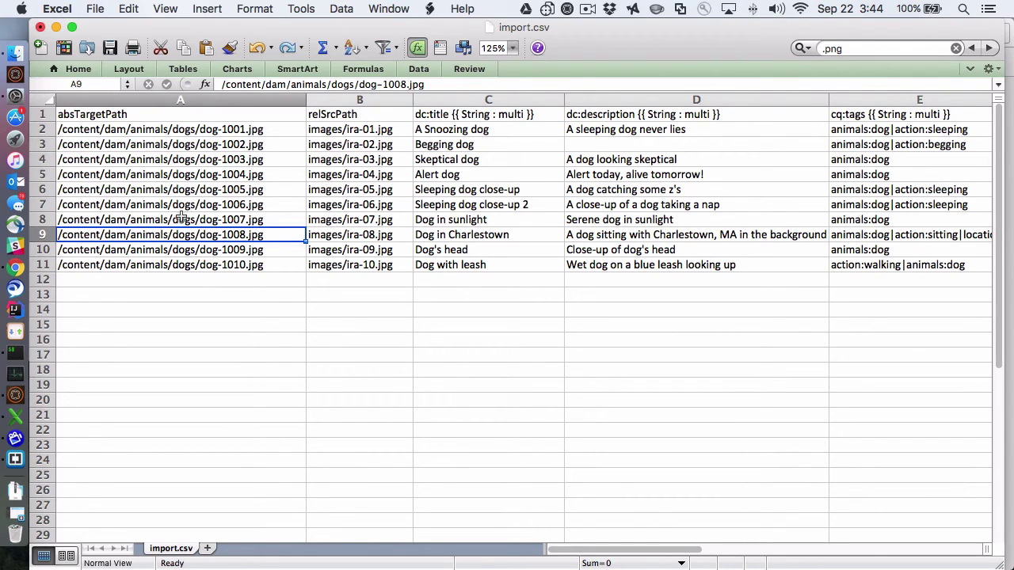
pyautogui.moveTo(332, 84); pyautogui.dragTo(353, 83)
pyautogui.write('canine')
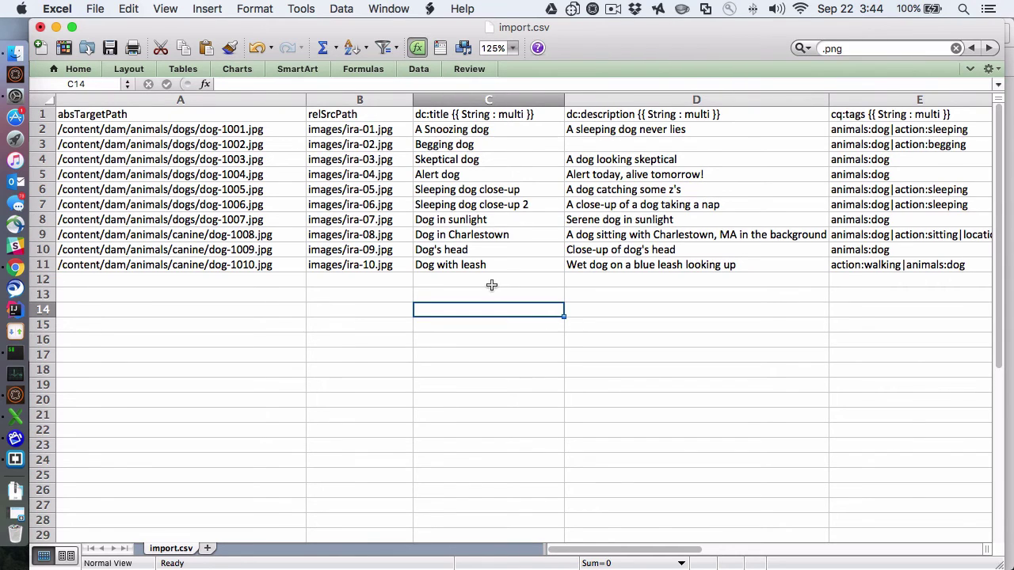
pyautogui.press('super+s')
pyautogui.click(645, 343)
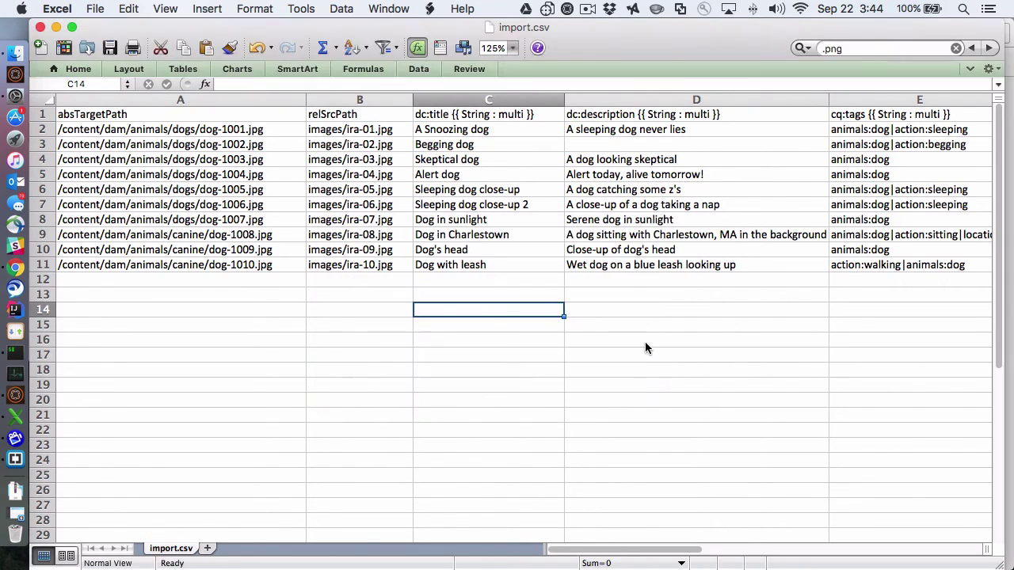
# Step: Load the updated import.csv from the Desktop into the CSV Asset Importer
pyautogui.press('super+Tab')
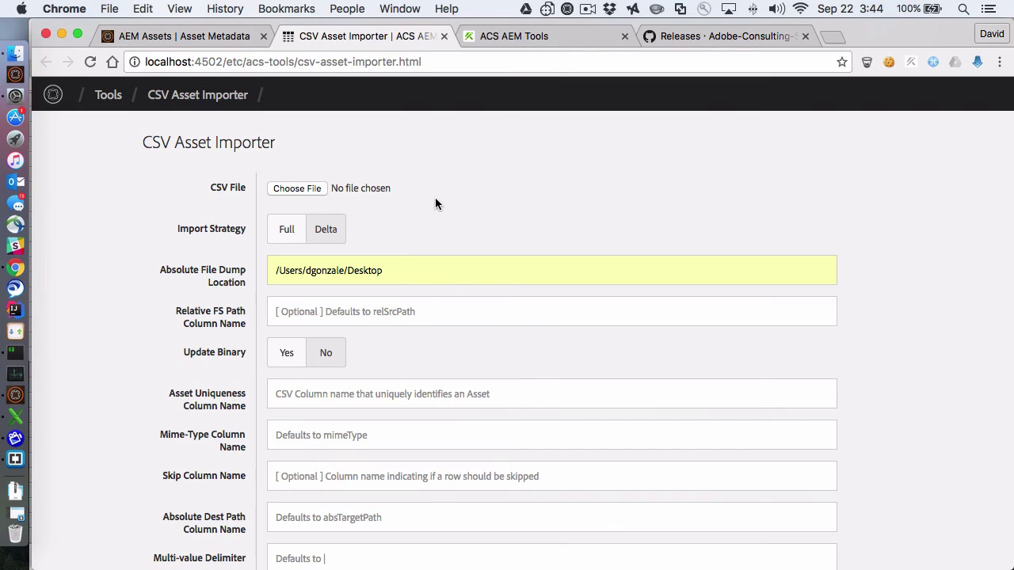
pyautogui.click(298, 189)
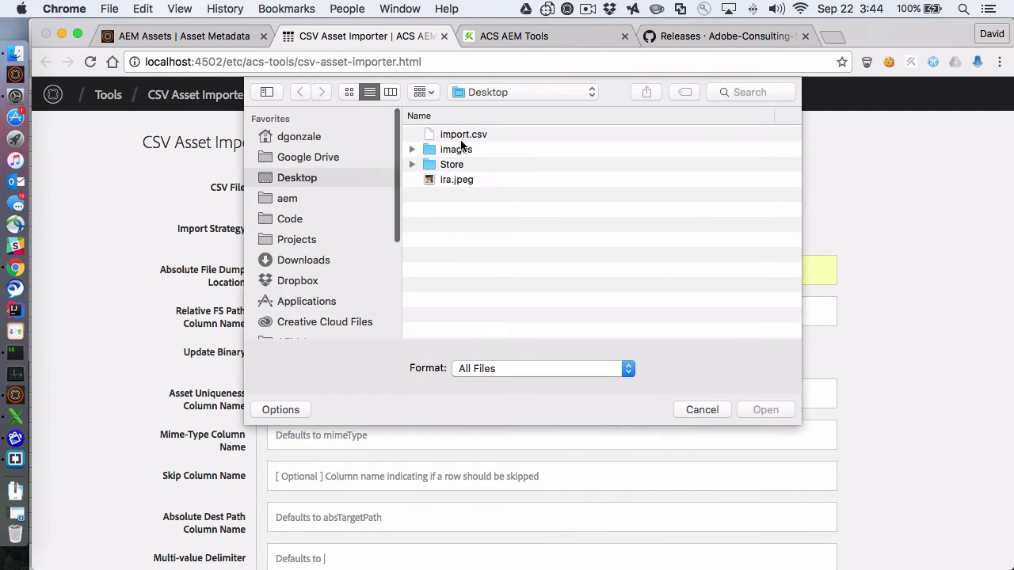
pyautogui.click(462, 136)
pyautogui.click(759, 410)
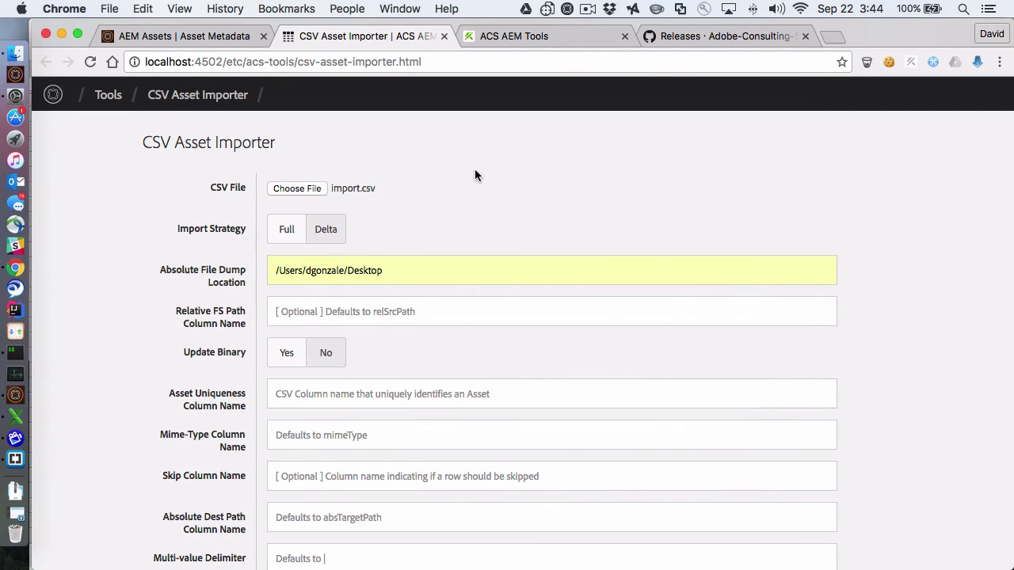
# Step: Set the Asset Uniqueness Column Name to legacyDocId
pyautogui.click(305, 388)
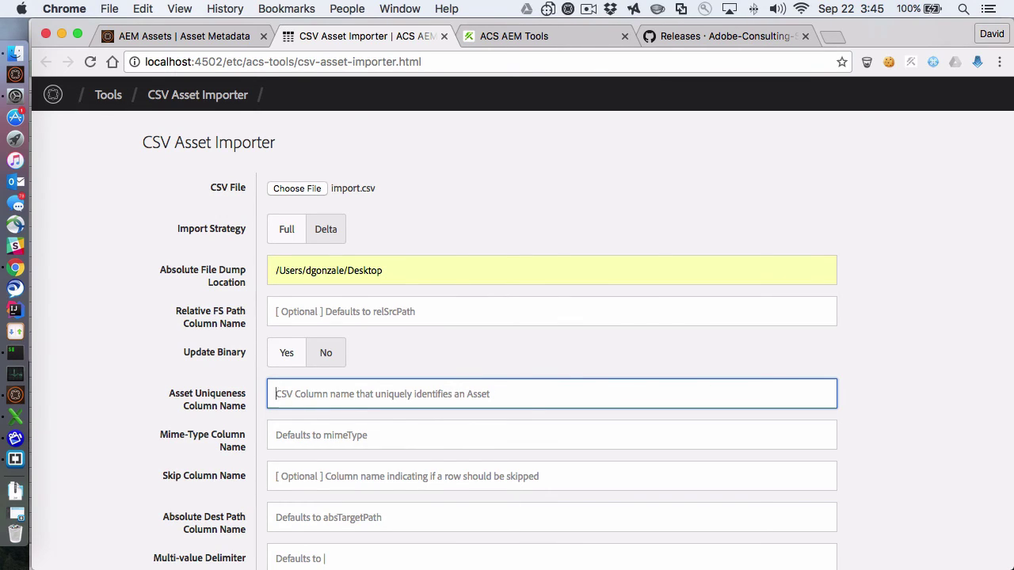
pyautogui.write('legacyDocId')
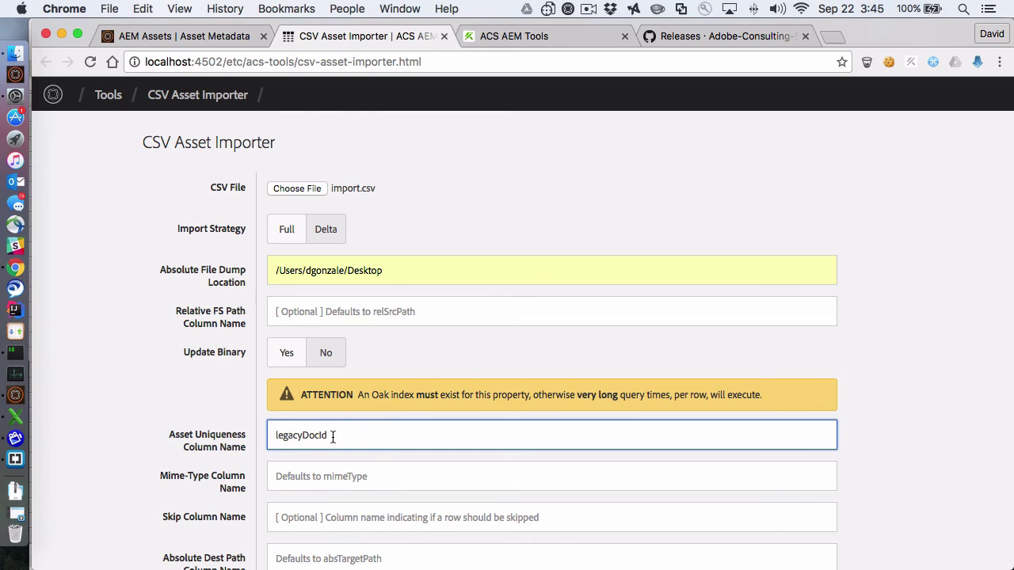
pyautogui.moveTo(333, 437); pyautogui.dragTo(270, 436)
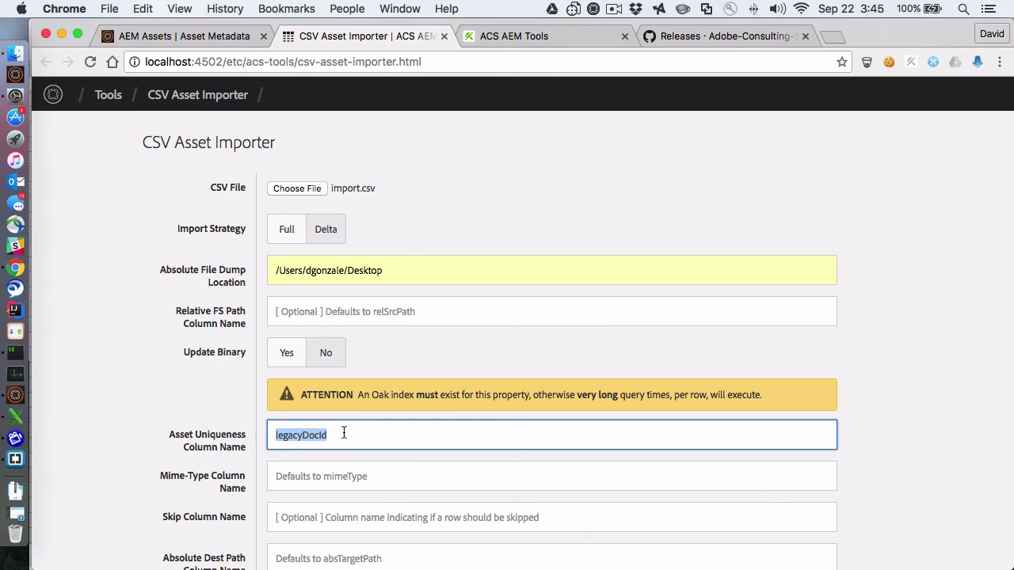
pyautogui.click(344, 433)
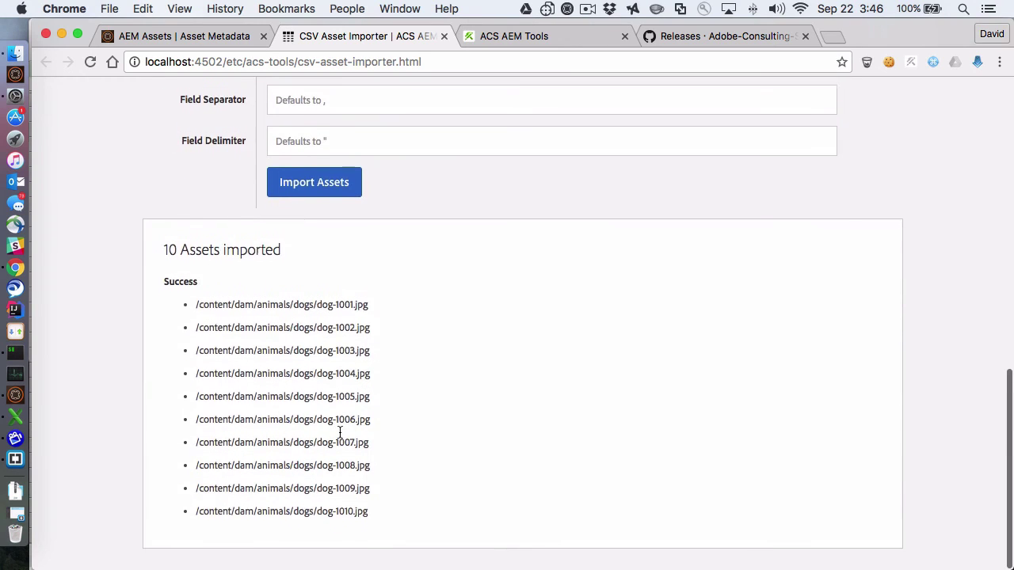
# Step: Run the import and verify dog-1008 to dog-1010 appear in the animals > canine folder
pyautogui.scroll(2, 339, 433)
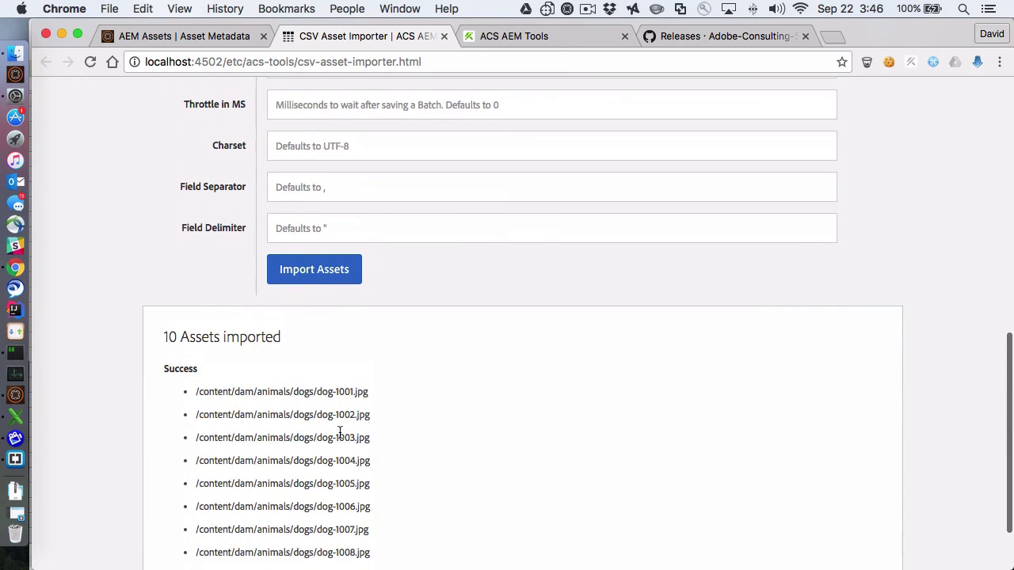
pyautogui.click(314, 273)
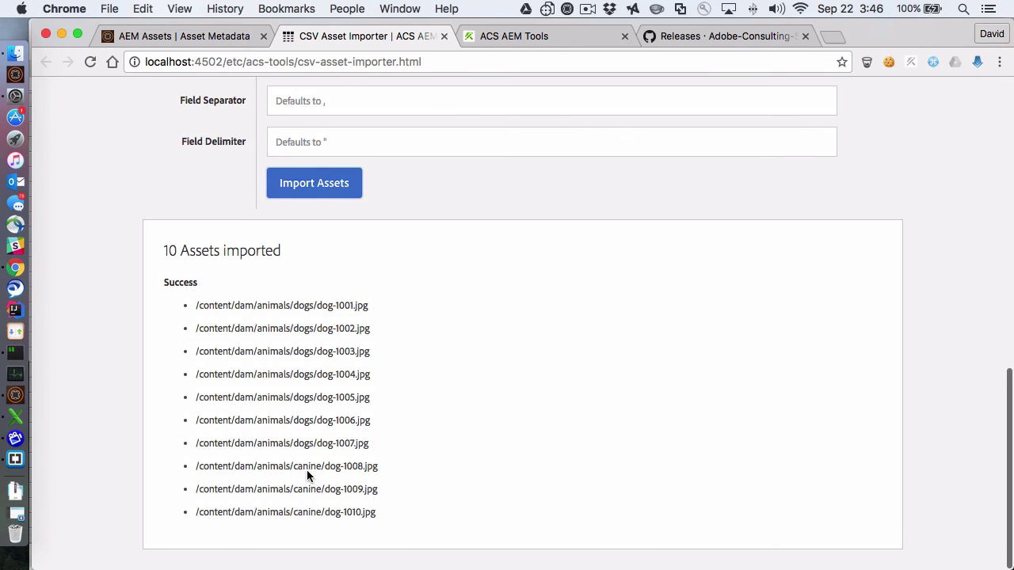
pyautogui.click(191, 38)
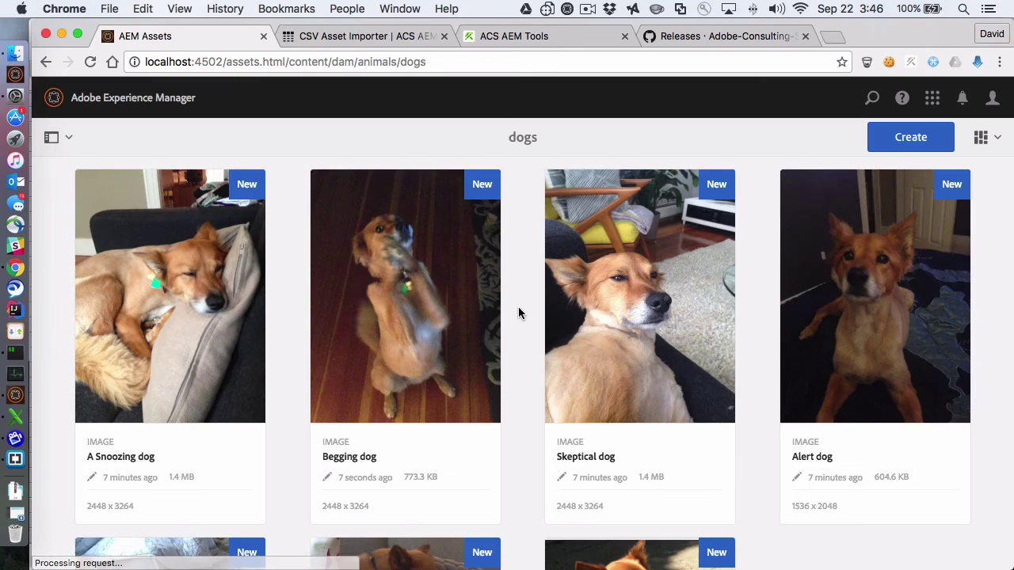
pyautogui.scroll(-5, 519, 307)
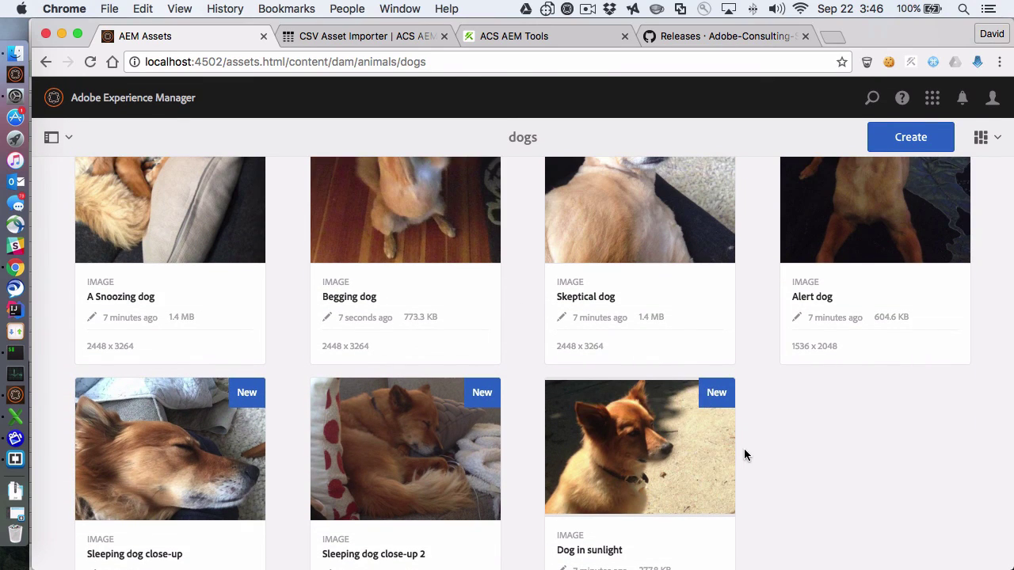
pyautogui.scroll(1, 760, 475)
pyautogui.click(521, 137)
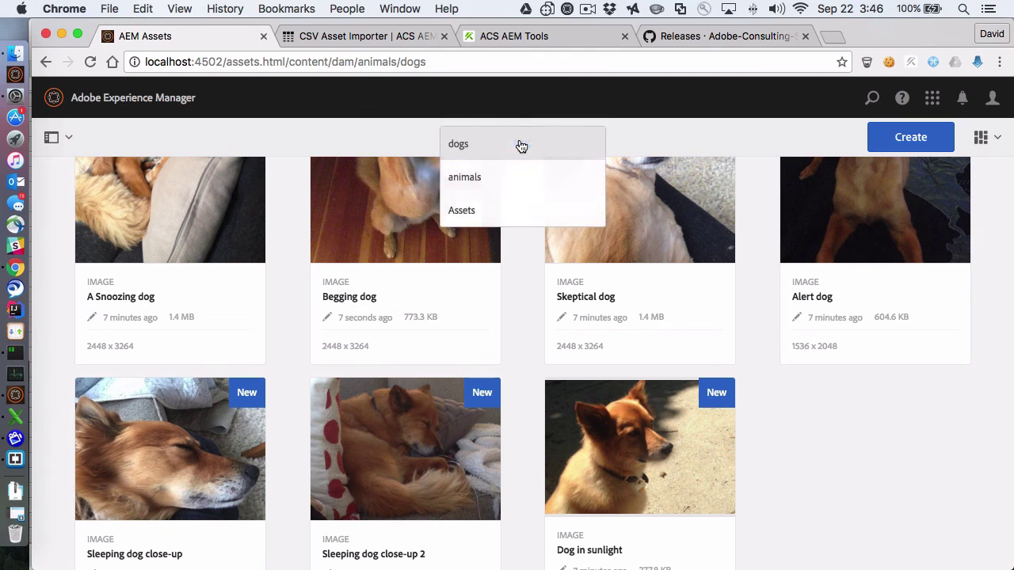
pyautogui.click(514, 181)
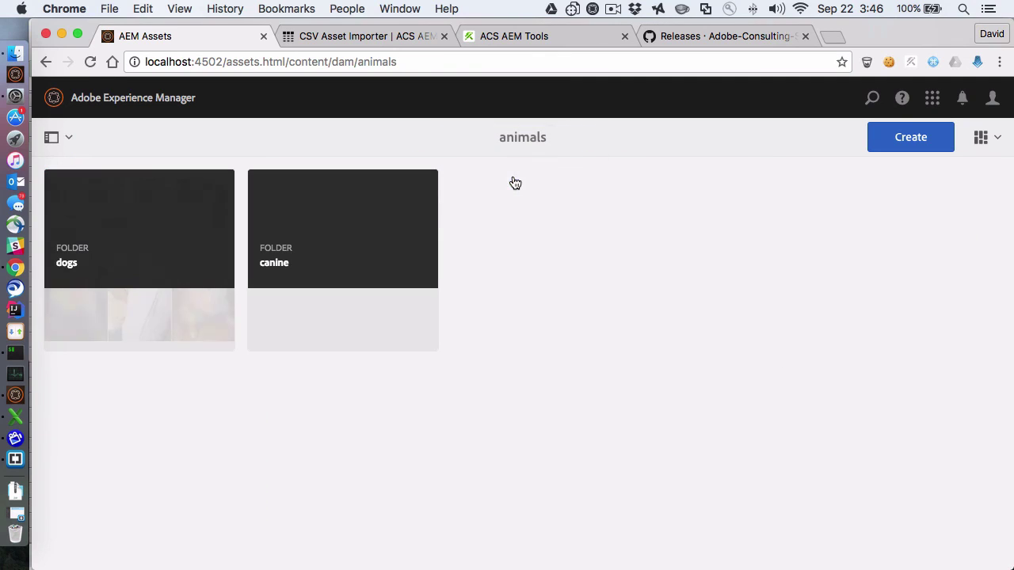
pyautogui.click(328, 312)
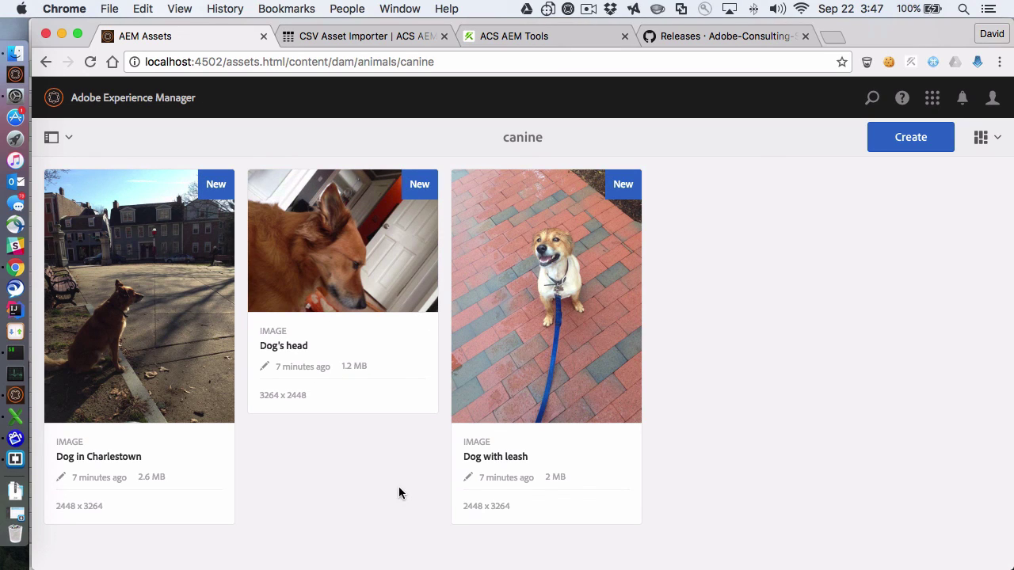
# Step: Bring up the ACS AEM Tools CSV Asset Importer documentation page and scroll to its usage notes
pyautogui.click(511, 36)
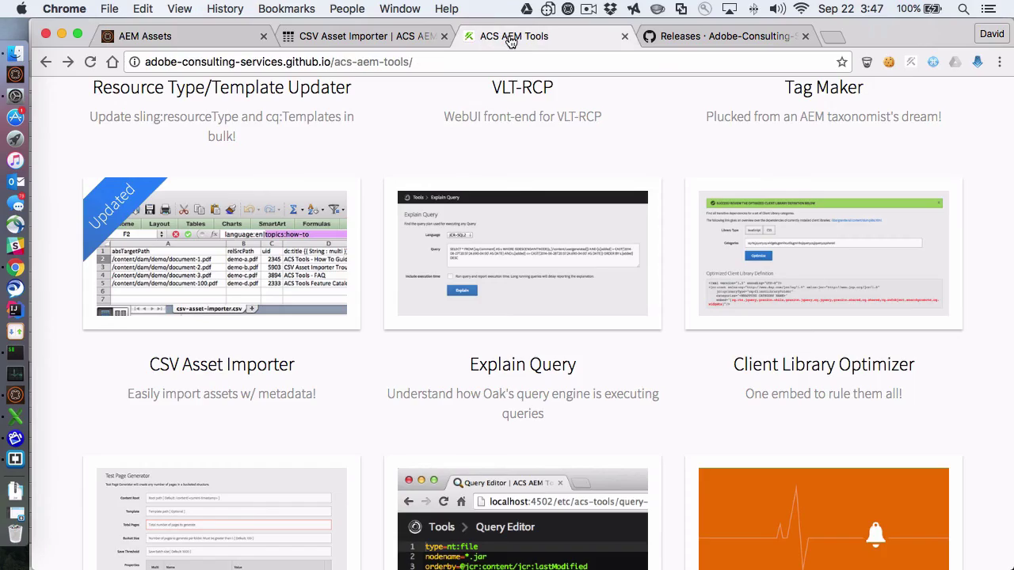
pyautogui.click(292, 275)
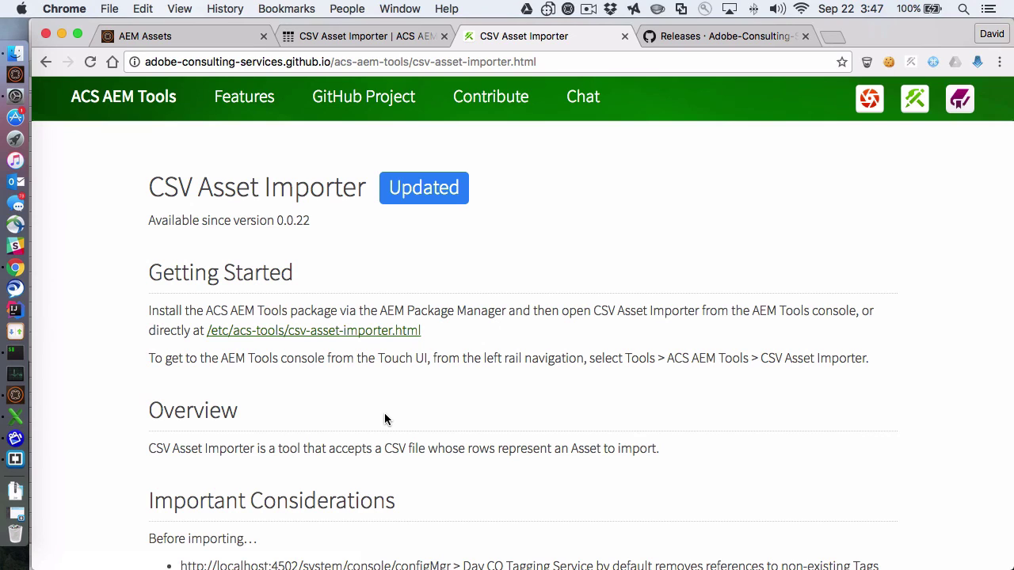
pyautogui.scroll(-10, 385, 419)
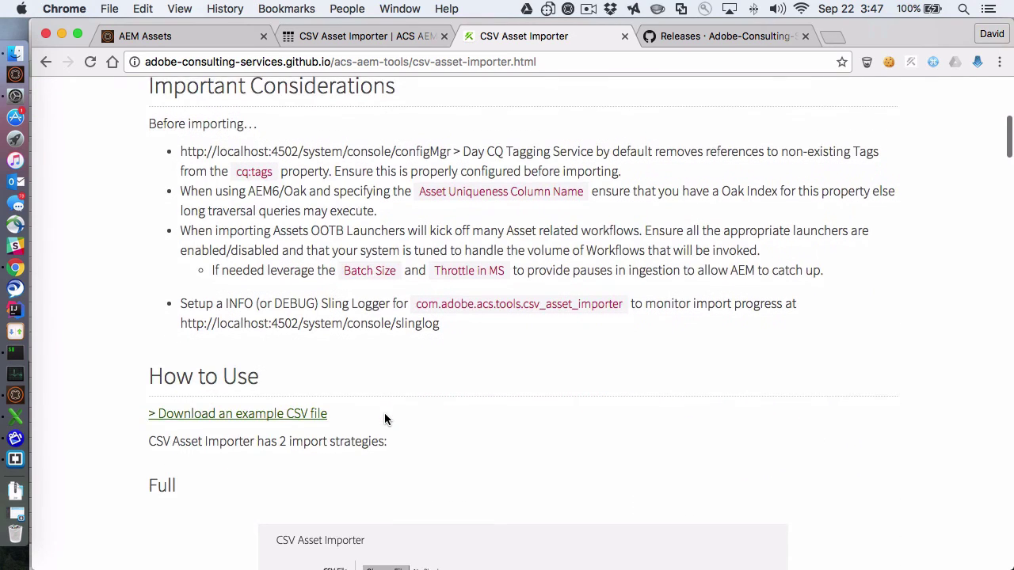